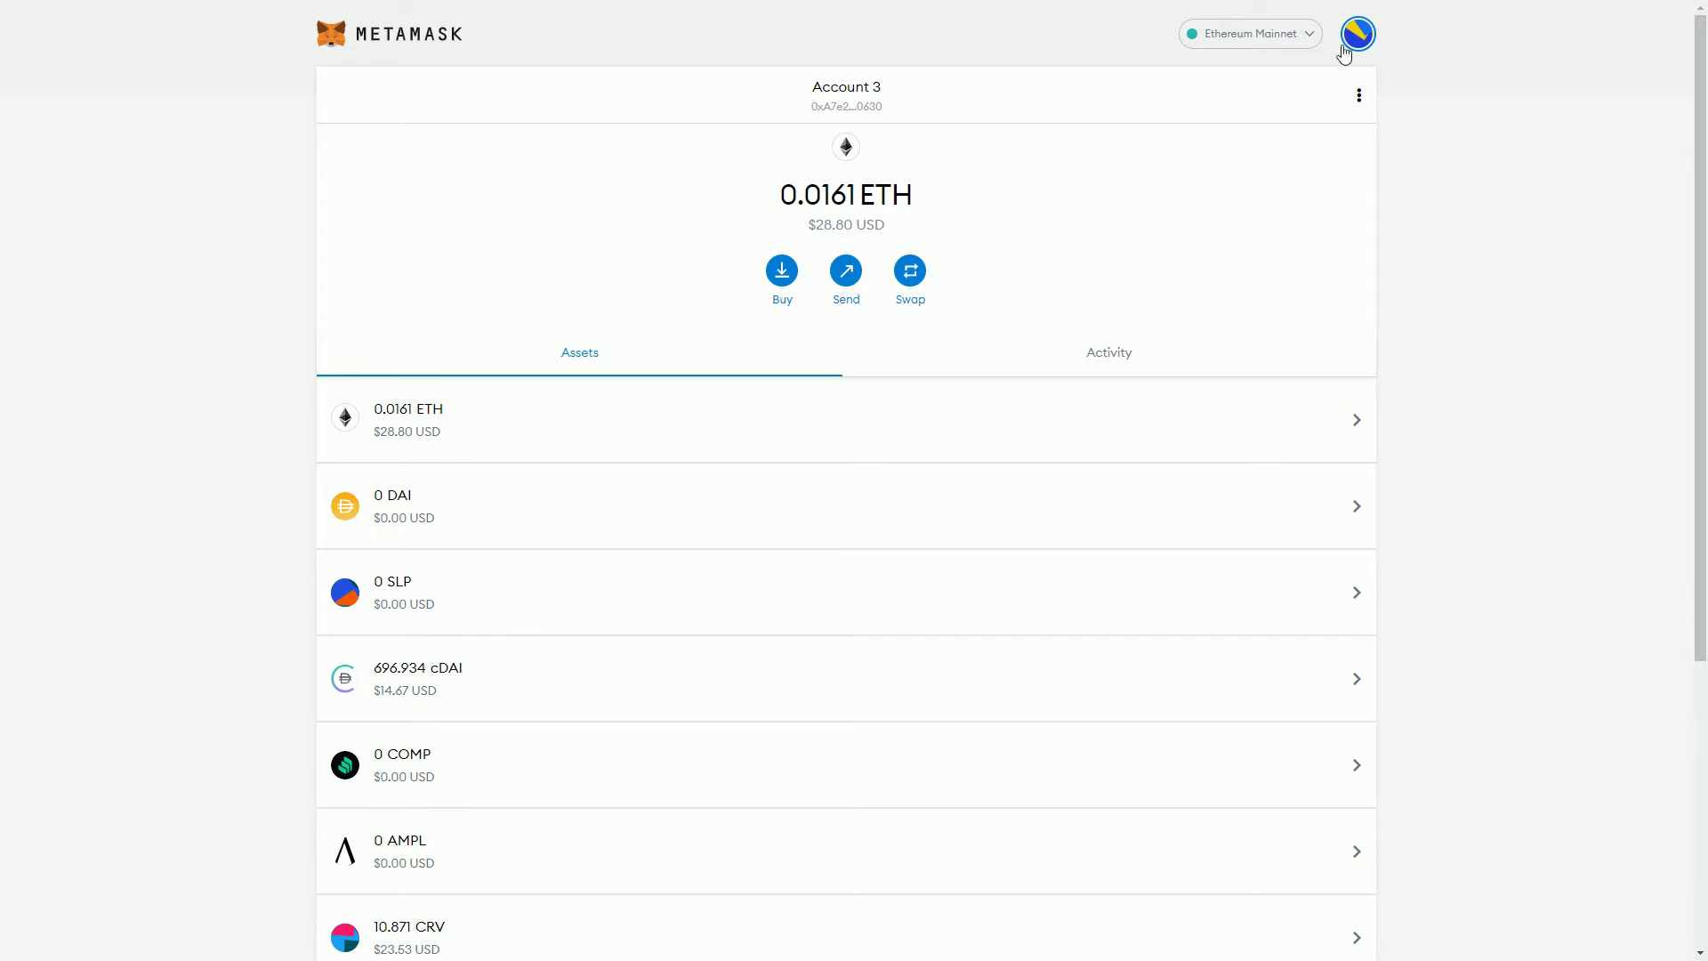
- Choose Custom RPC from the Networks dropdown to bring up a blank New Network form
click(1291, 46)
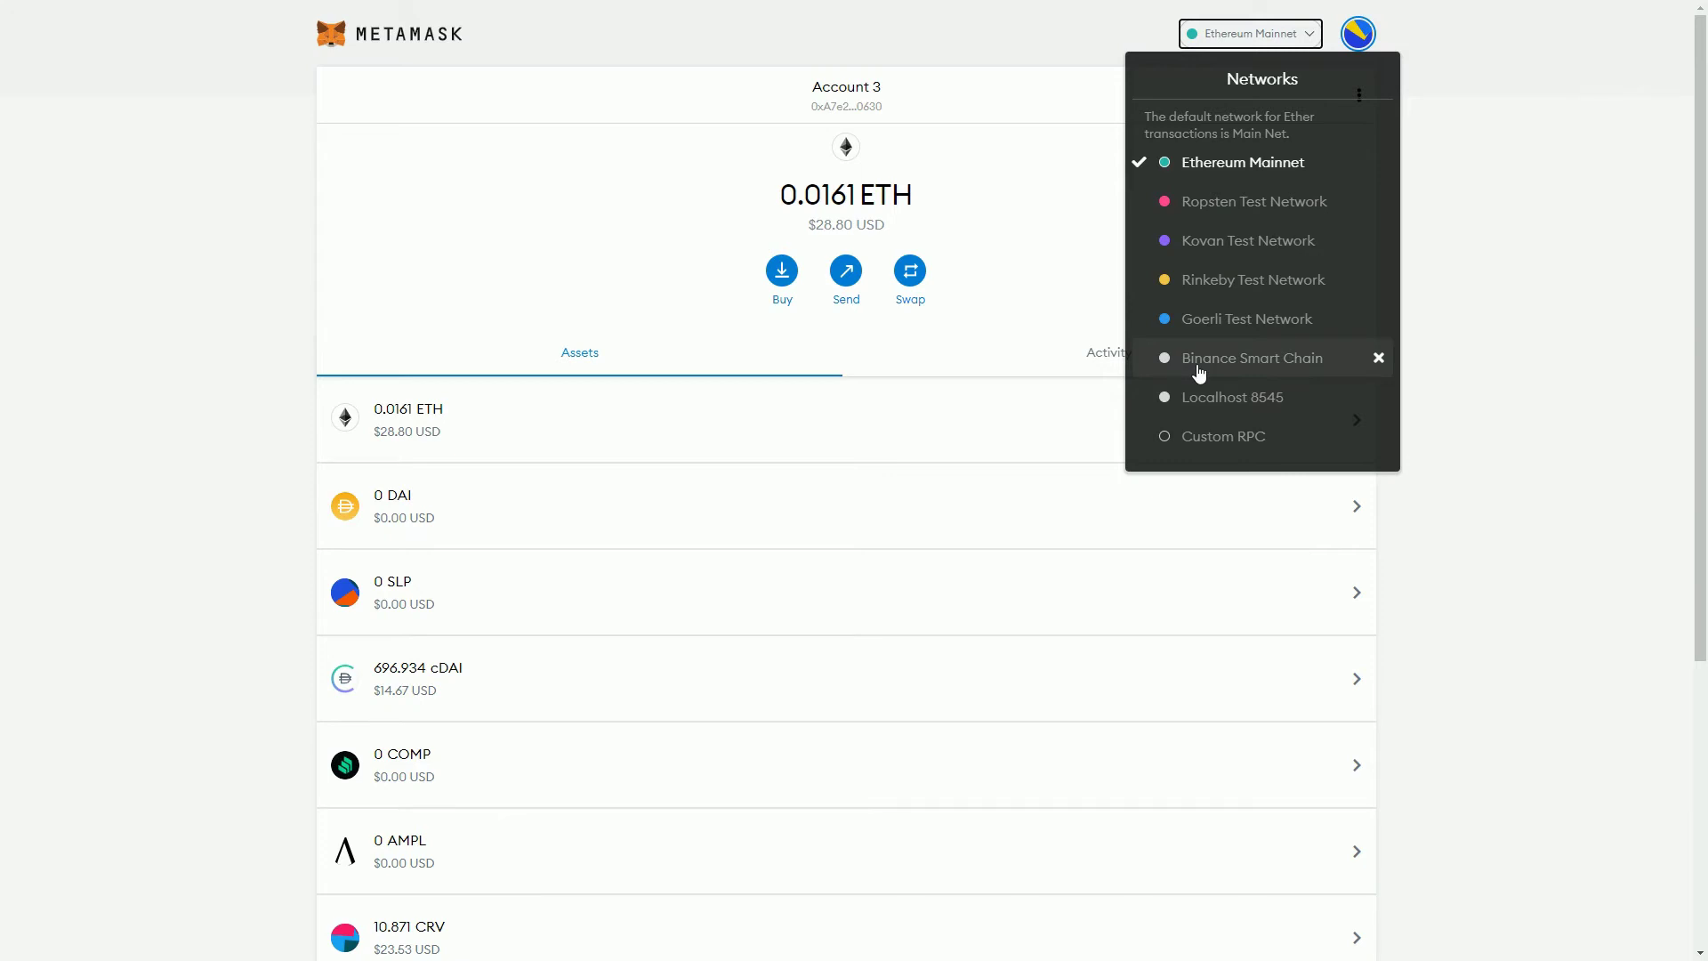
click(1223, 447)
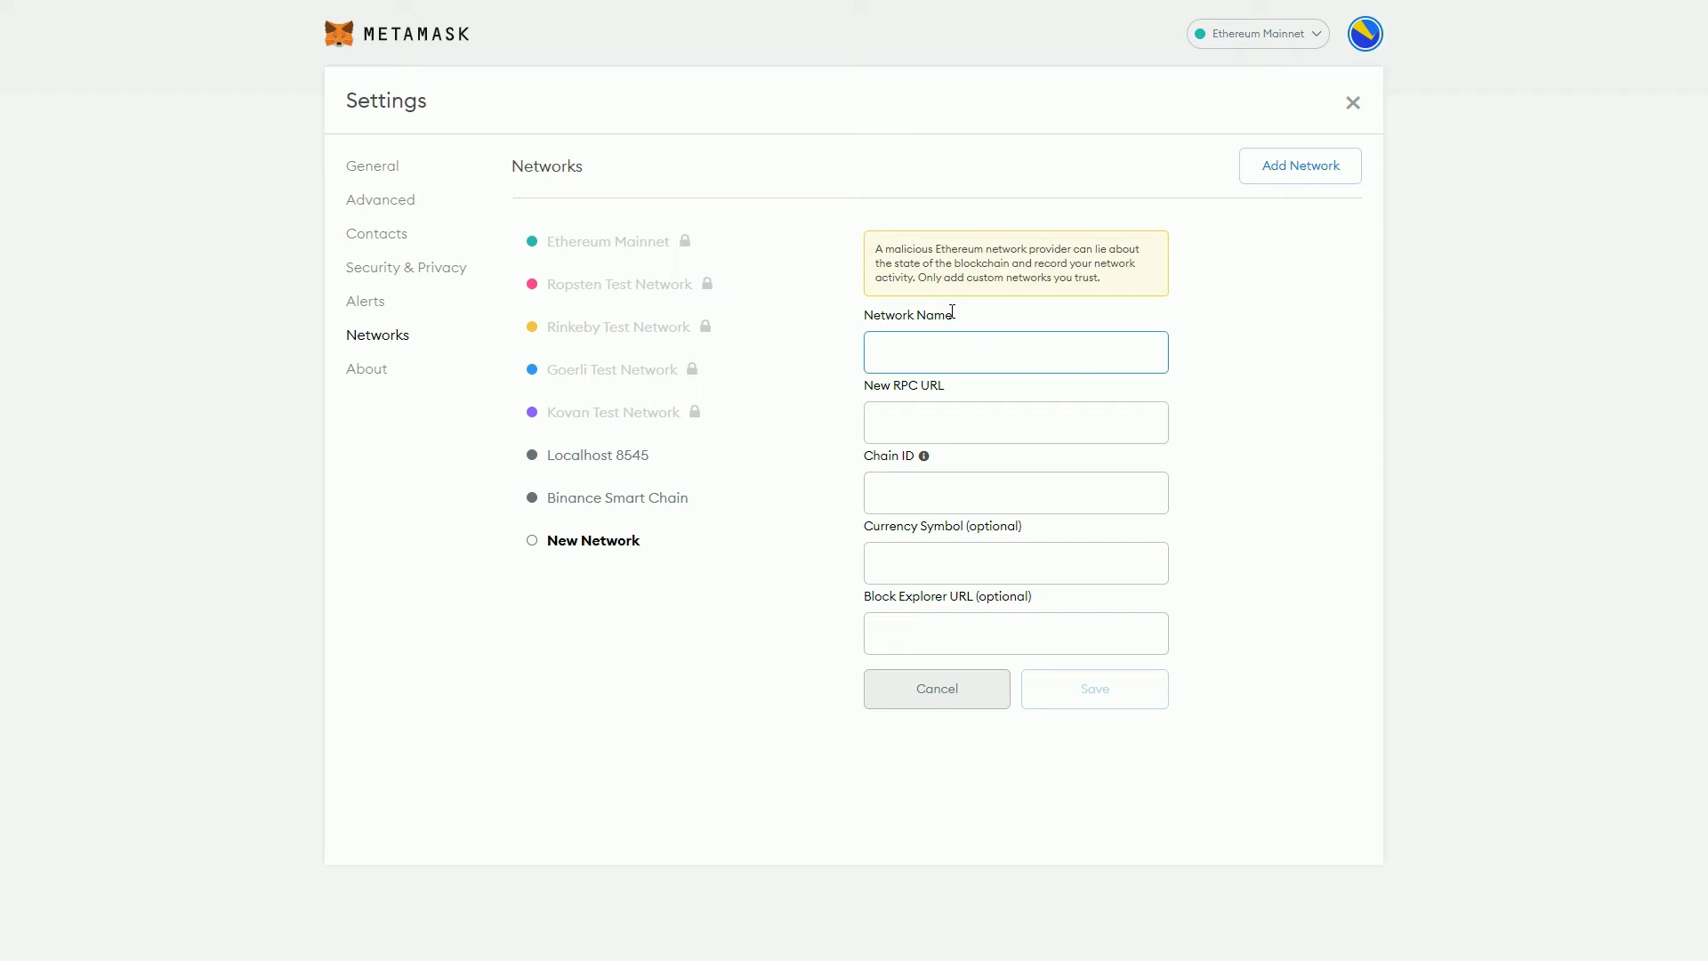
- Enter ThunderCore as the network name
click(931, 363)
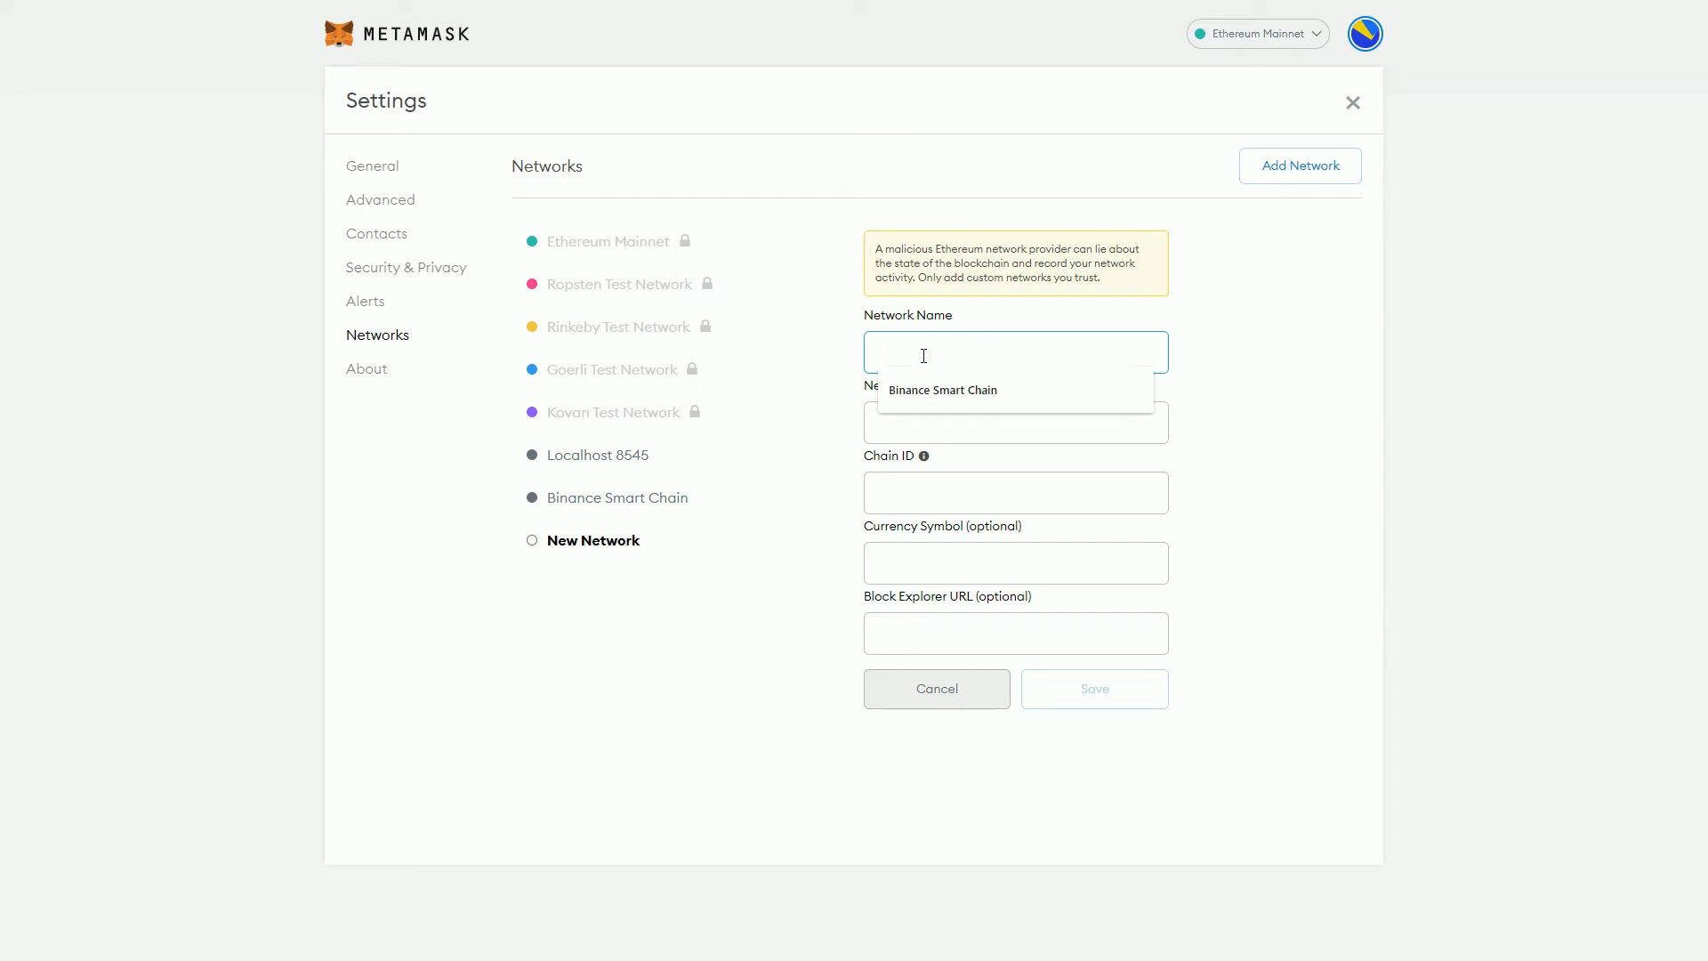
text(TH)
key(BackSpace)
text(heta)
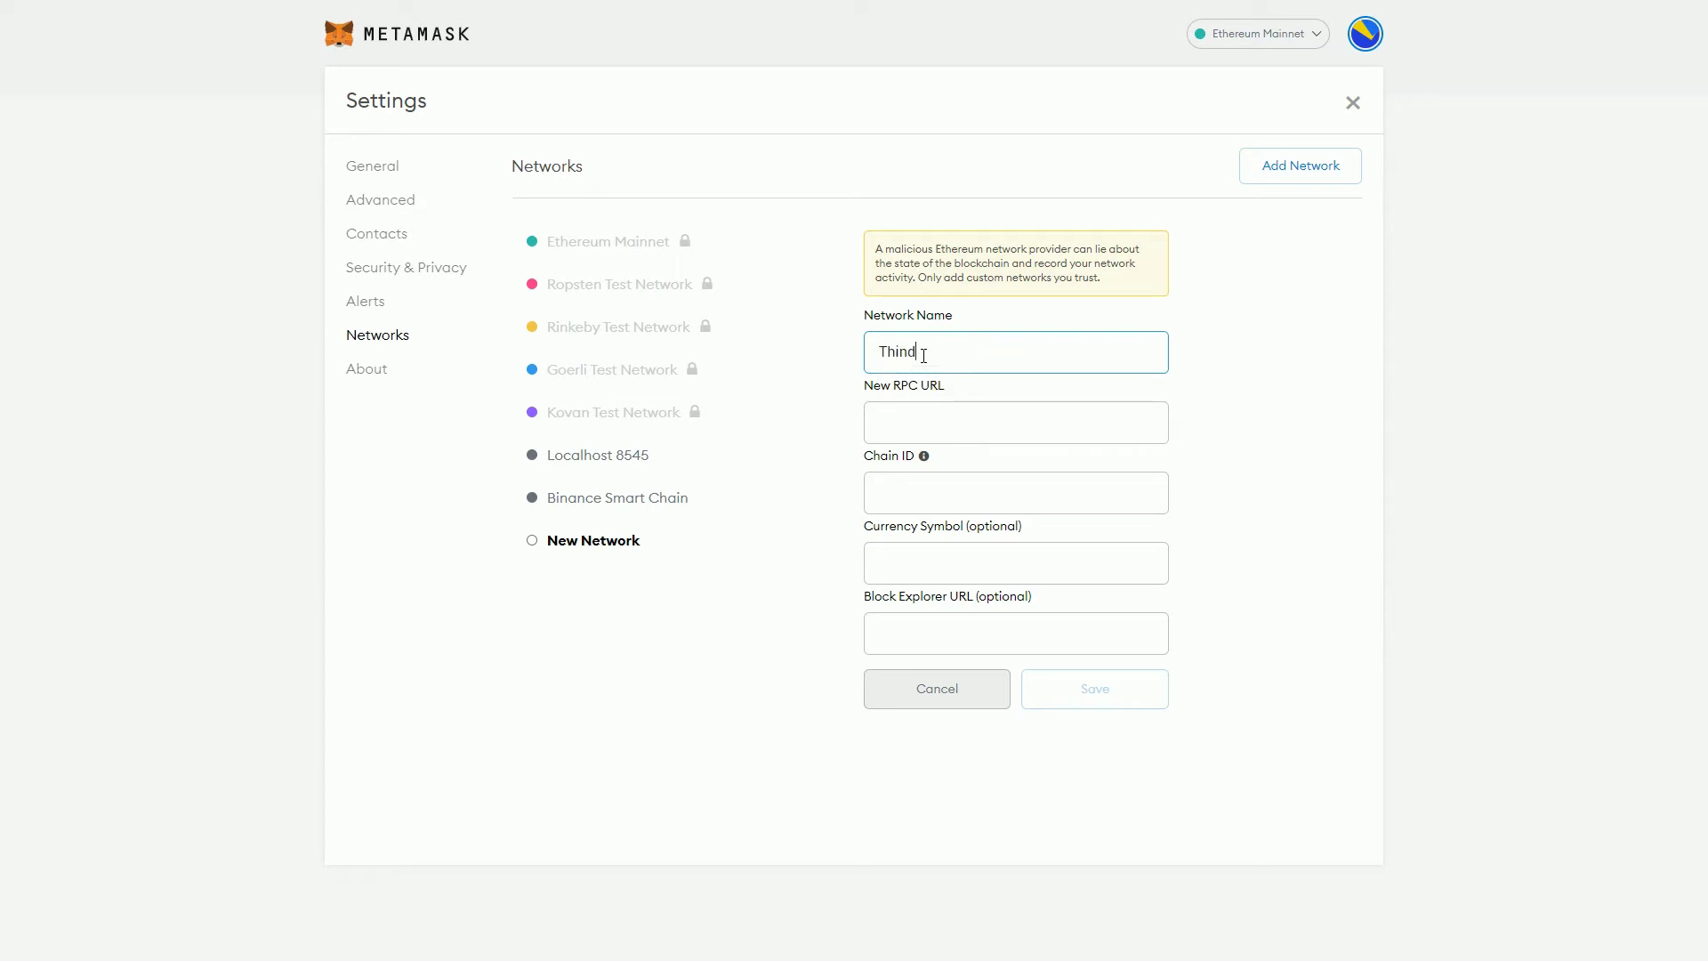
key(BackSpace)
key(BackSpace)
key(BackSpace)
text(underCore)
key(alt+Tab)
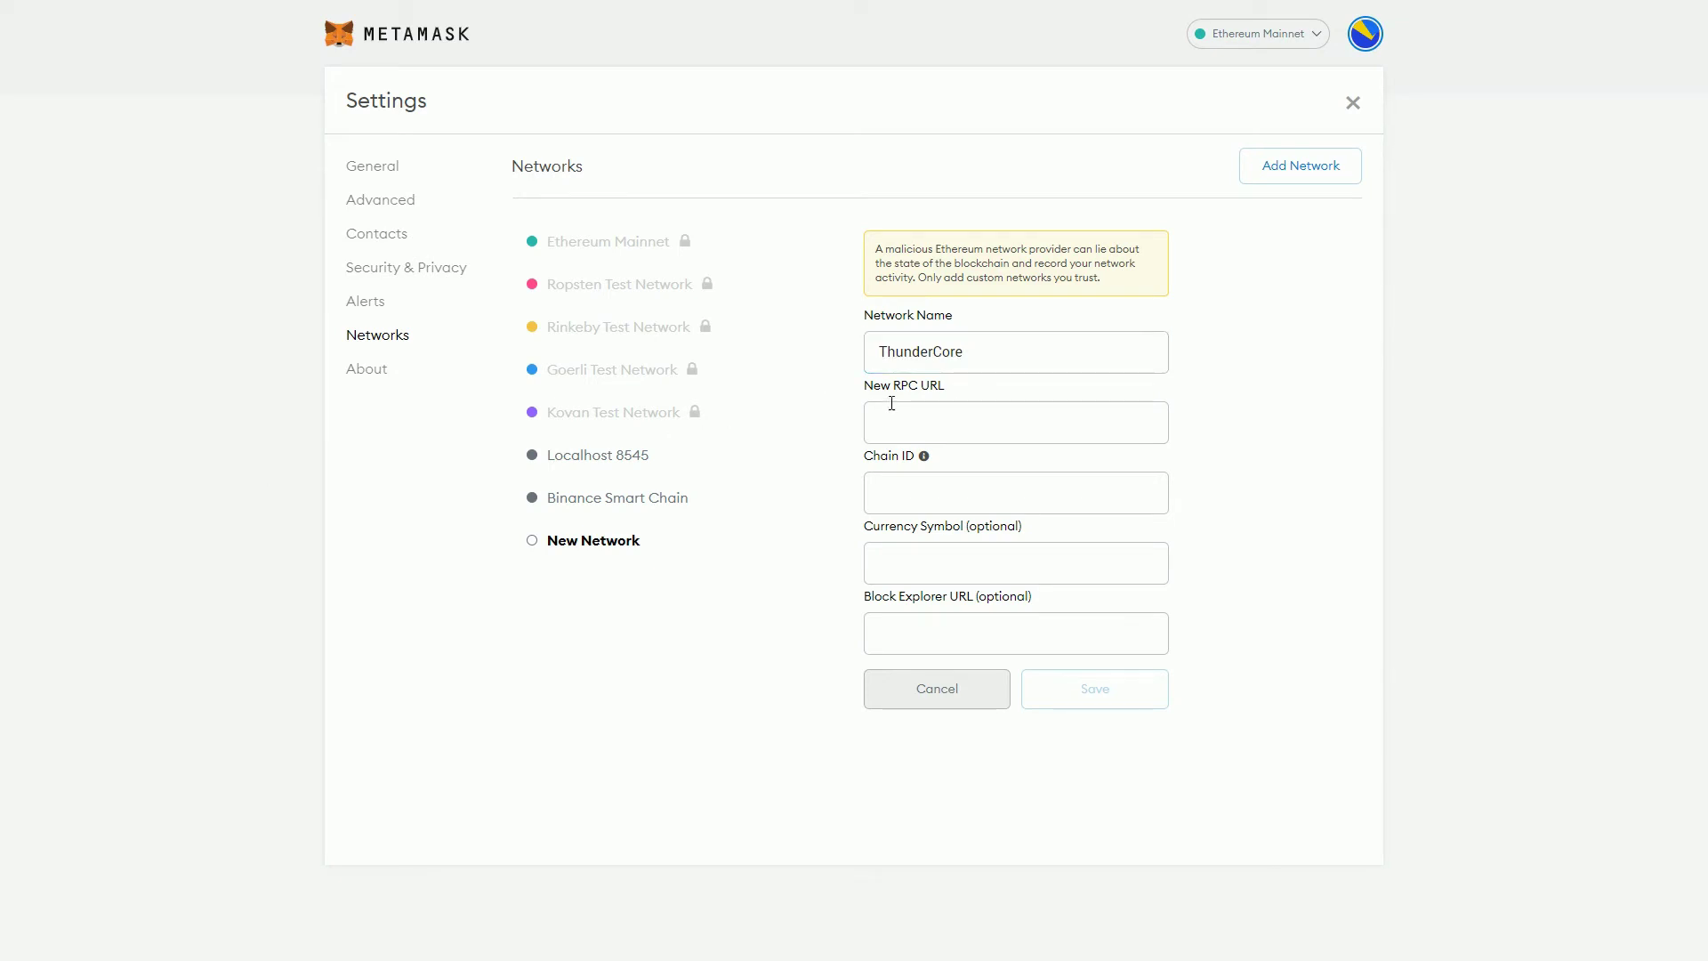
click(885, 423)
text(https://mainnet-rpc.thundercore.com)
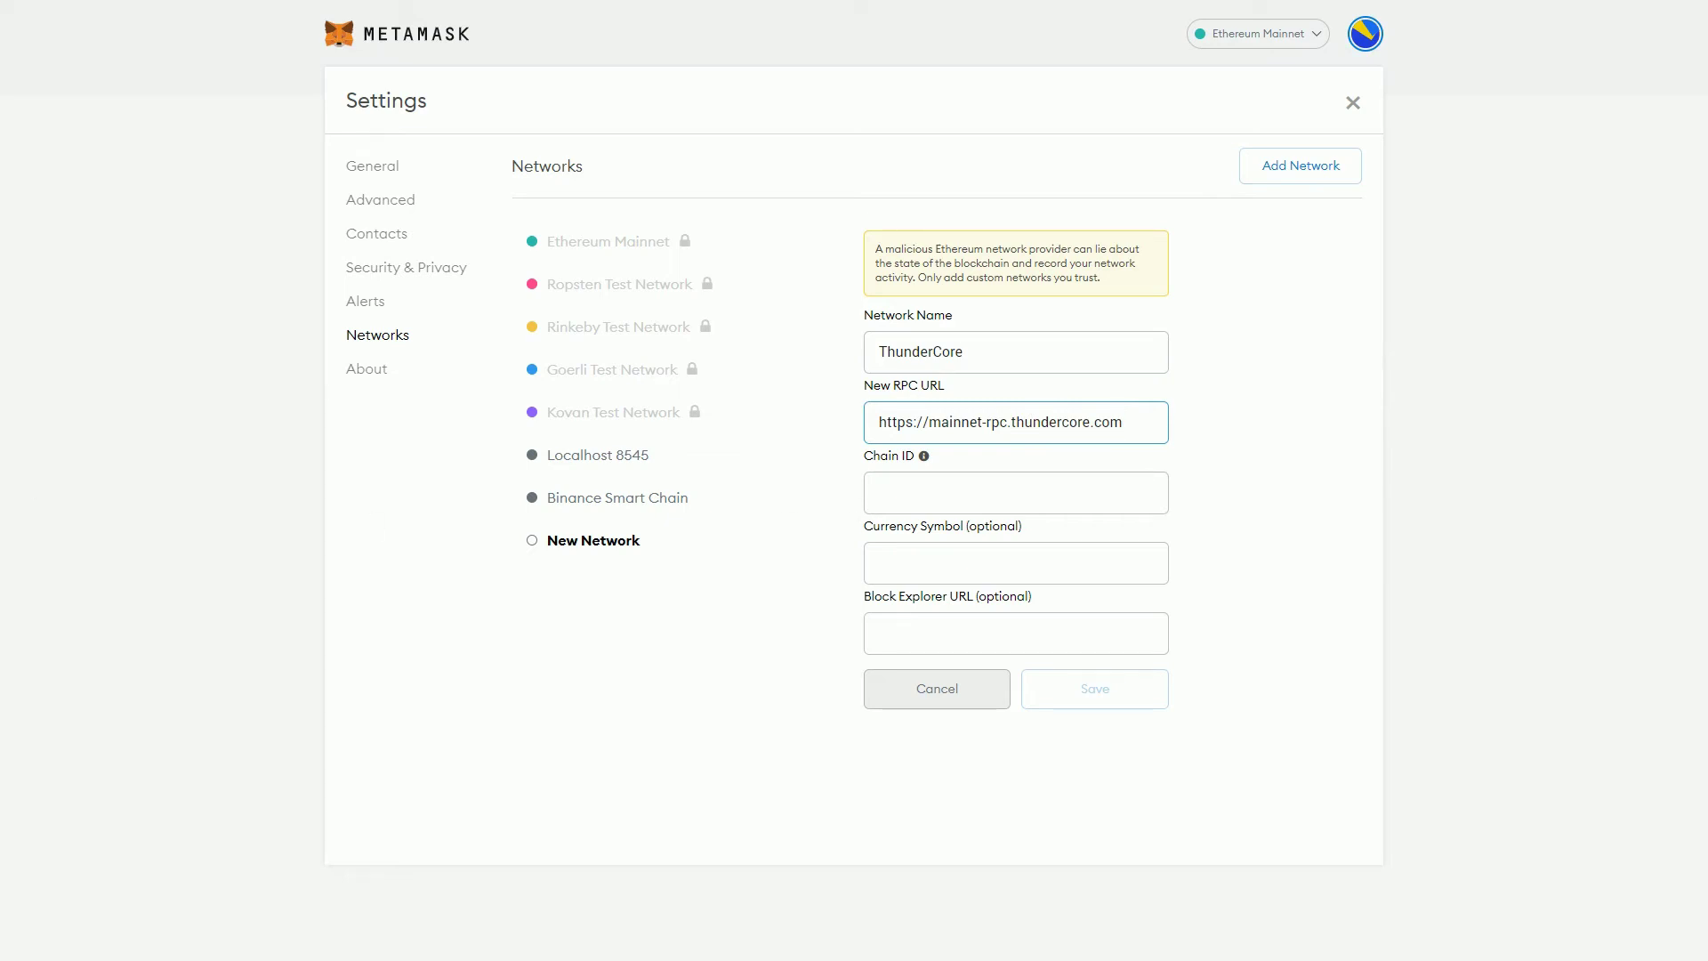
click(941, 496)
text(0x6c)
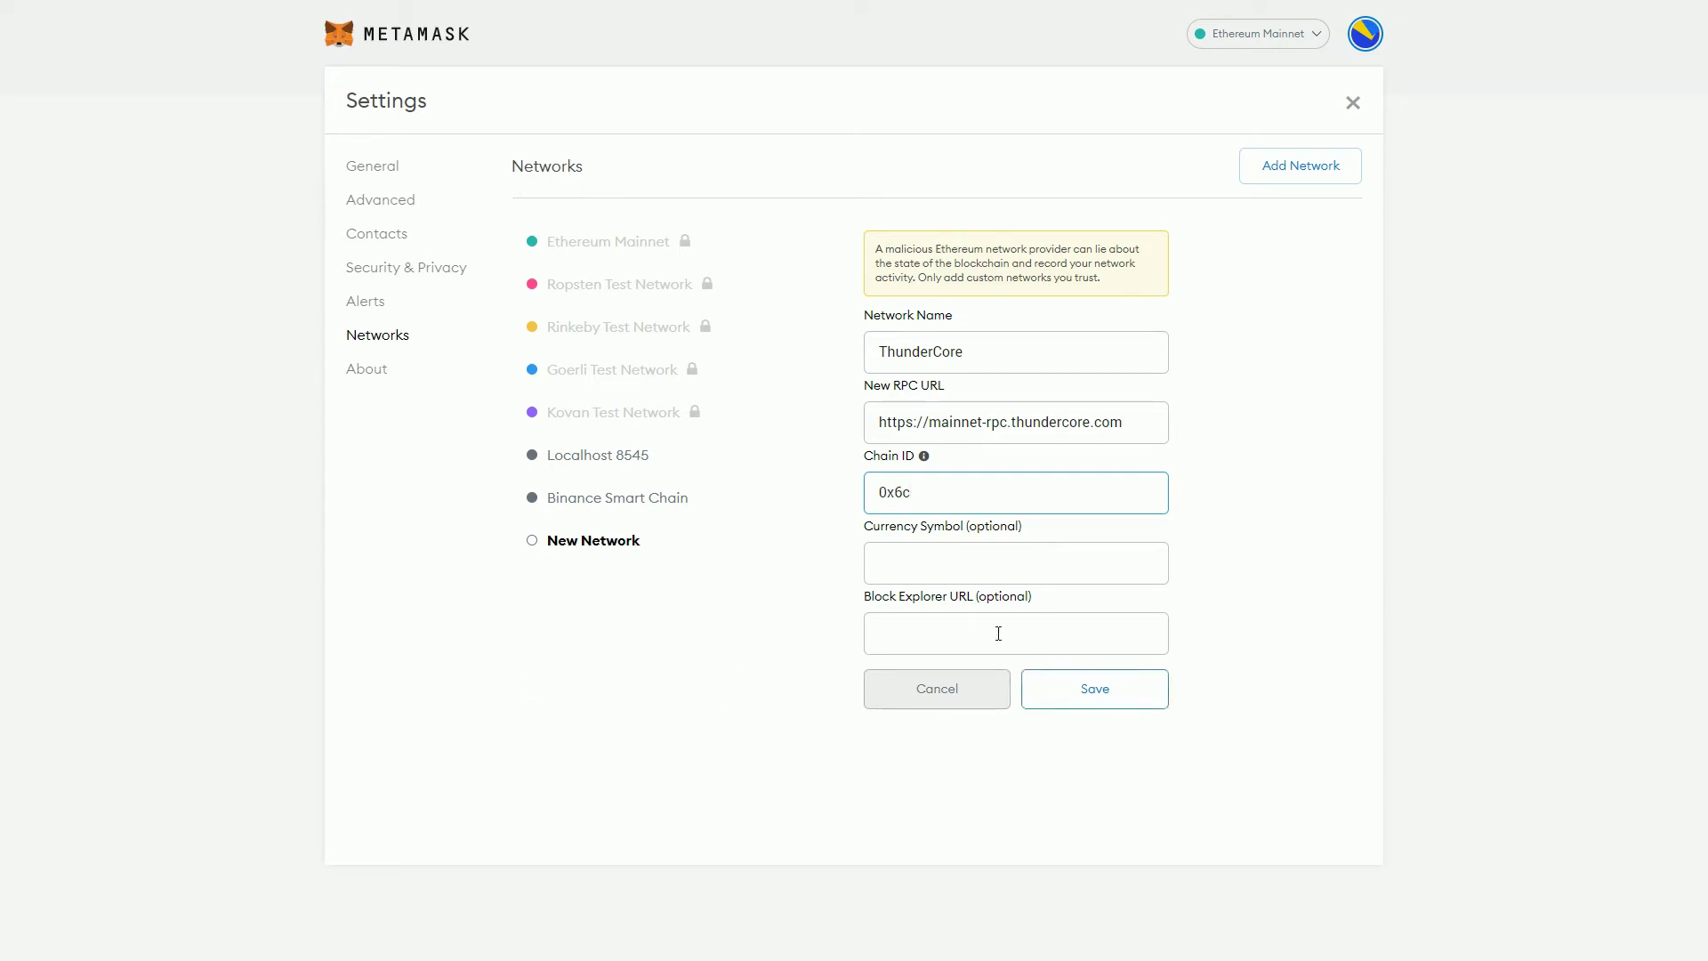
click(937, 564)
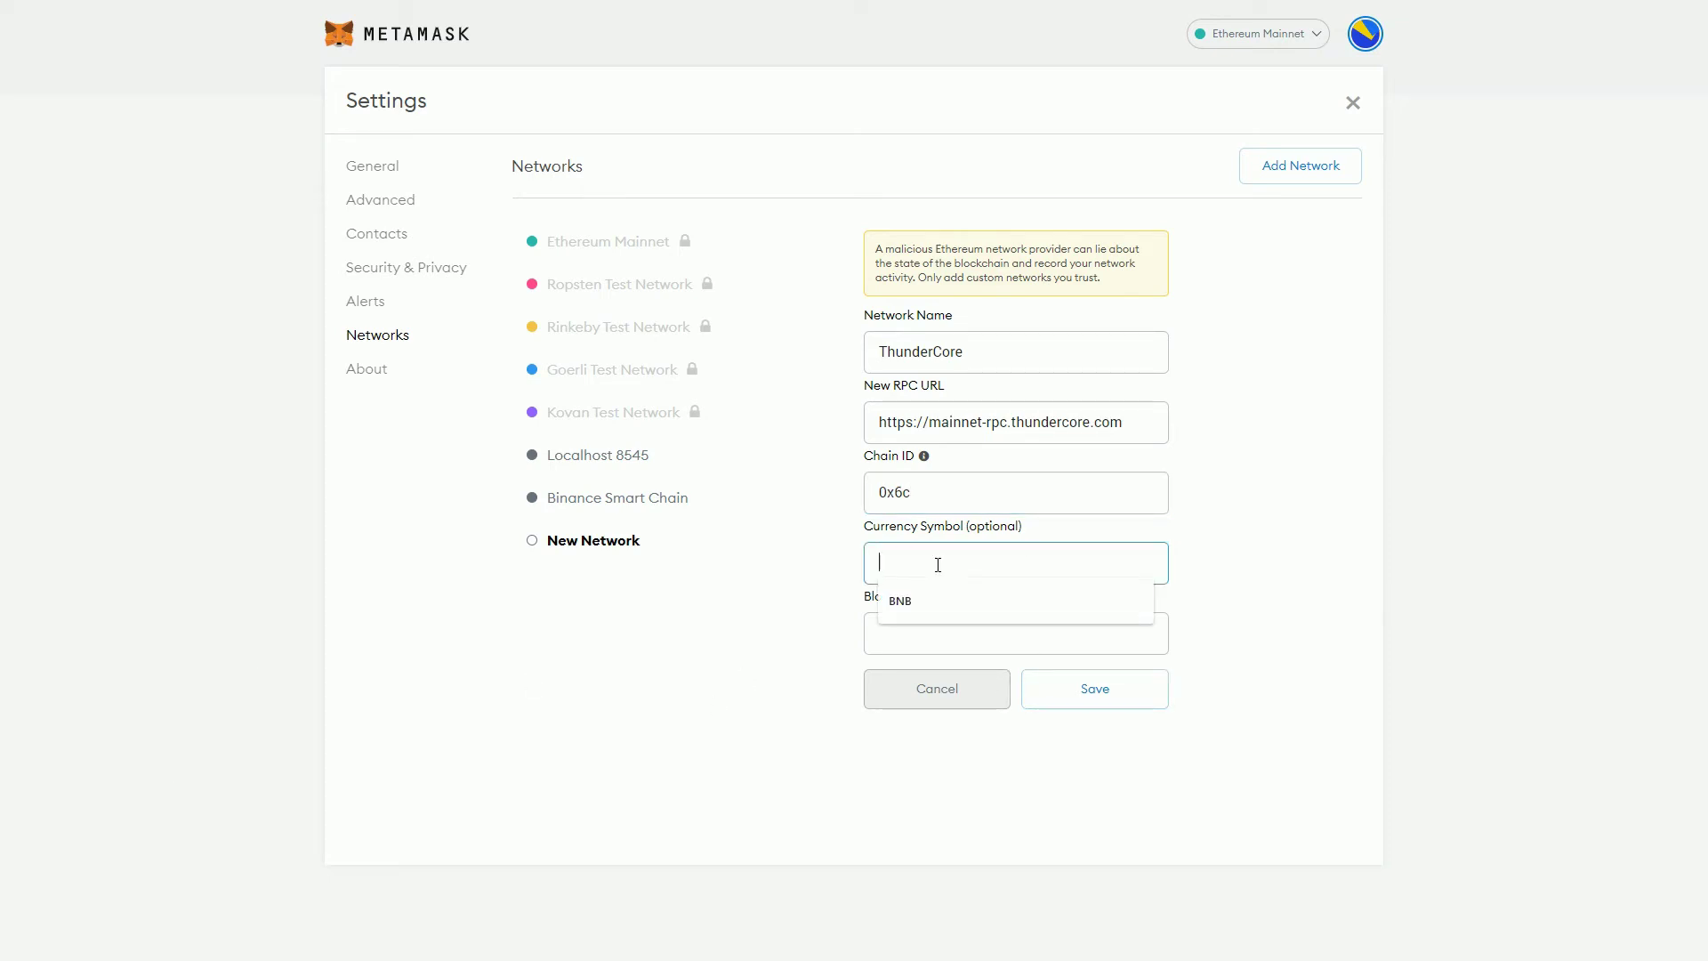
text(TT)
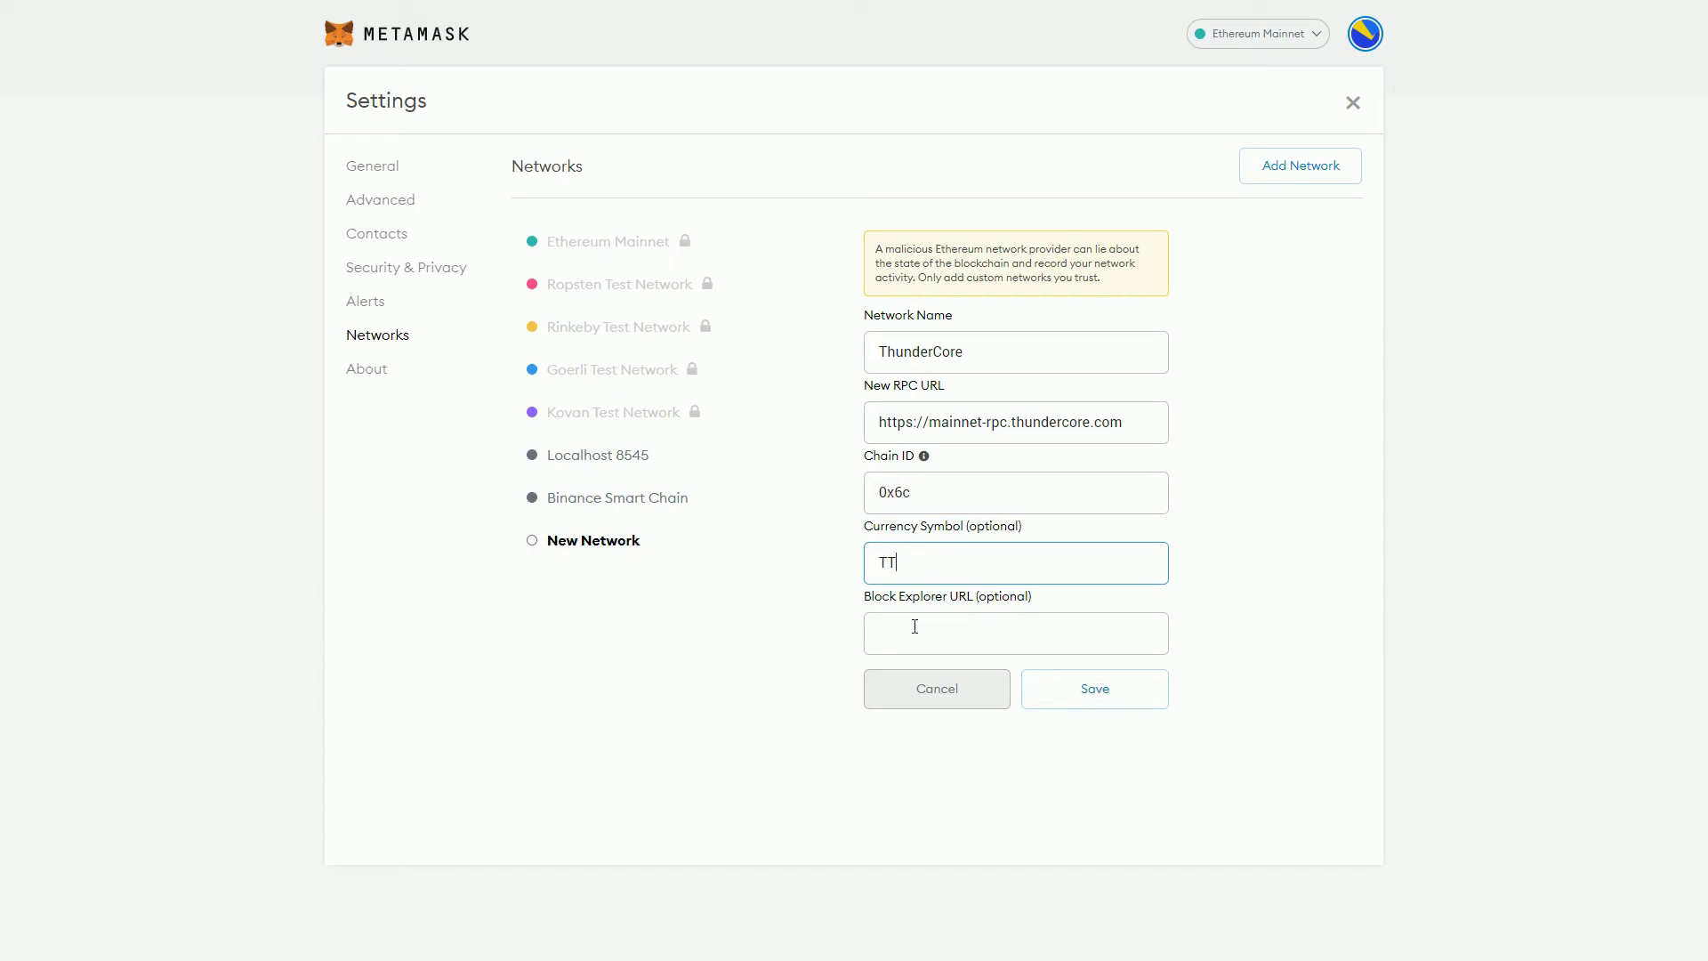
click(914, 630)
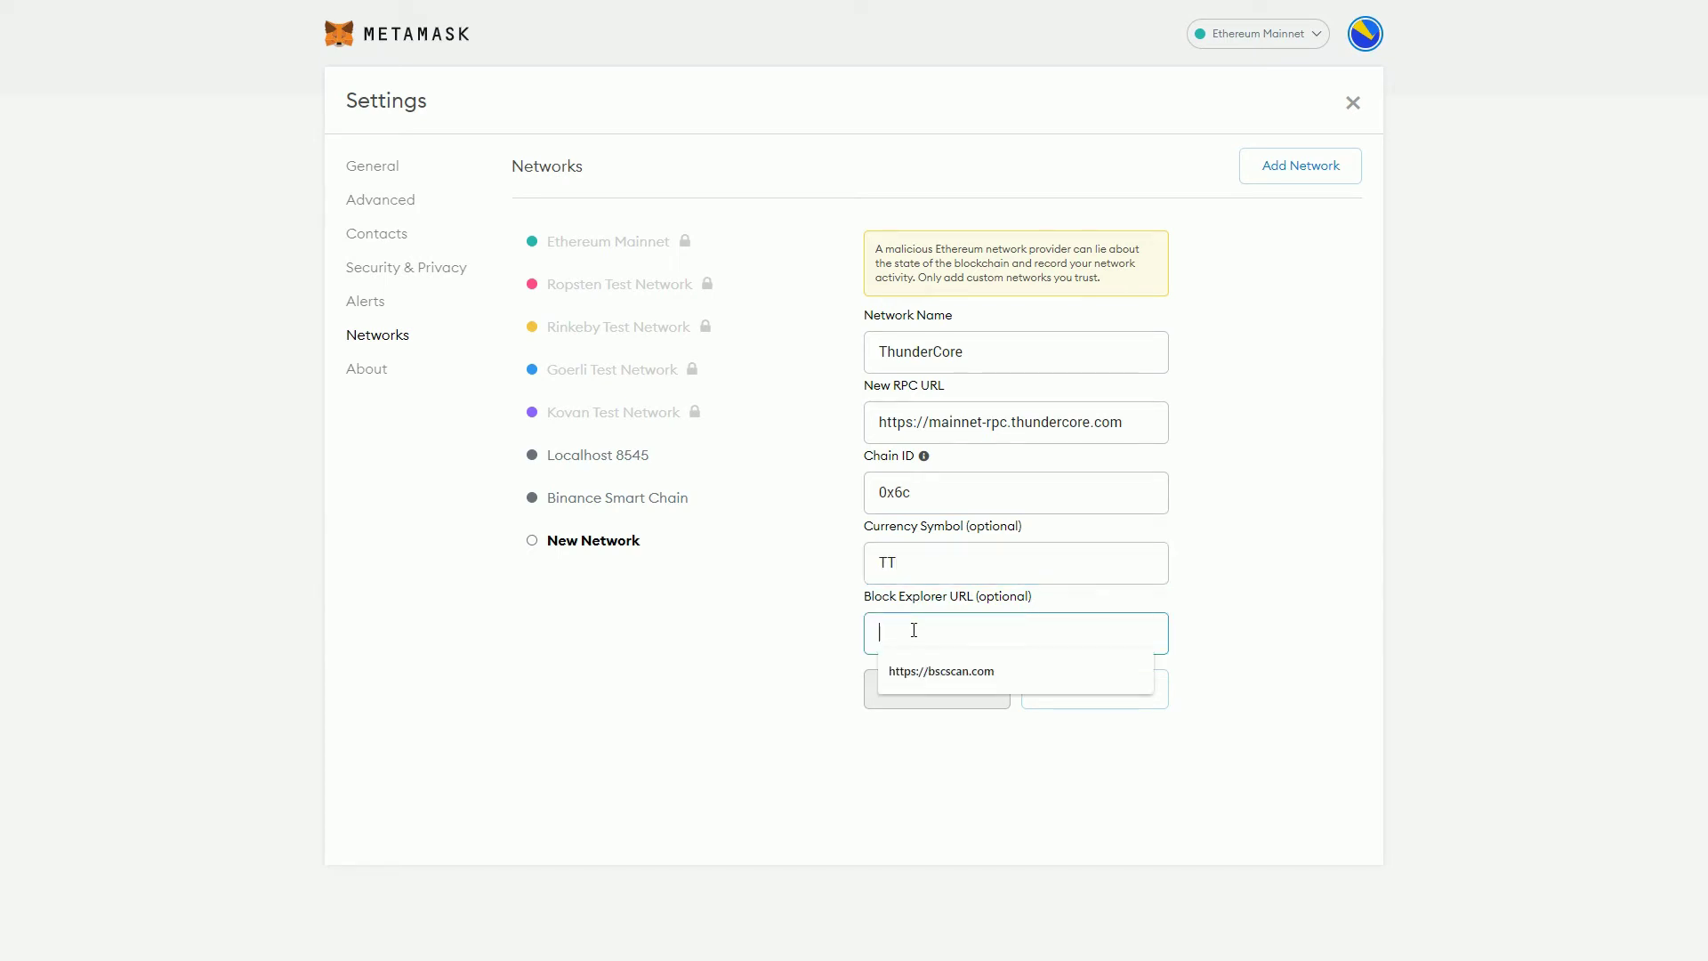
text(http)
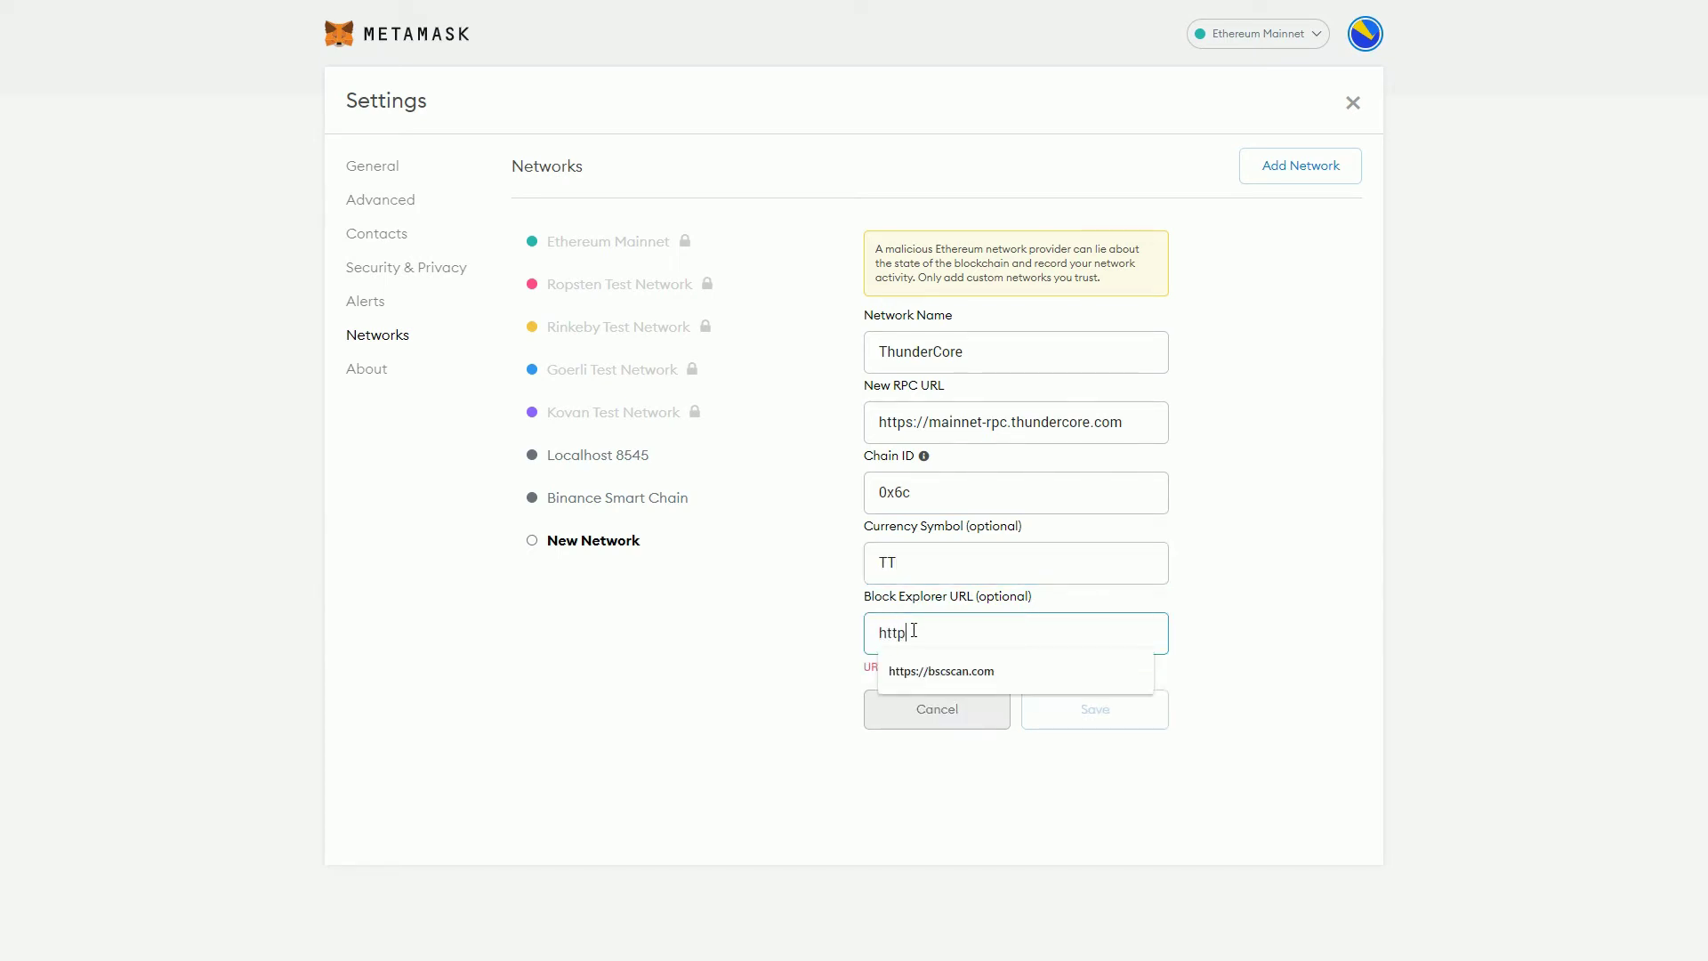
text(s://s)
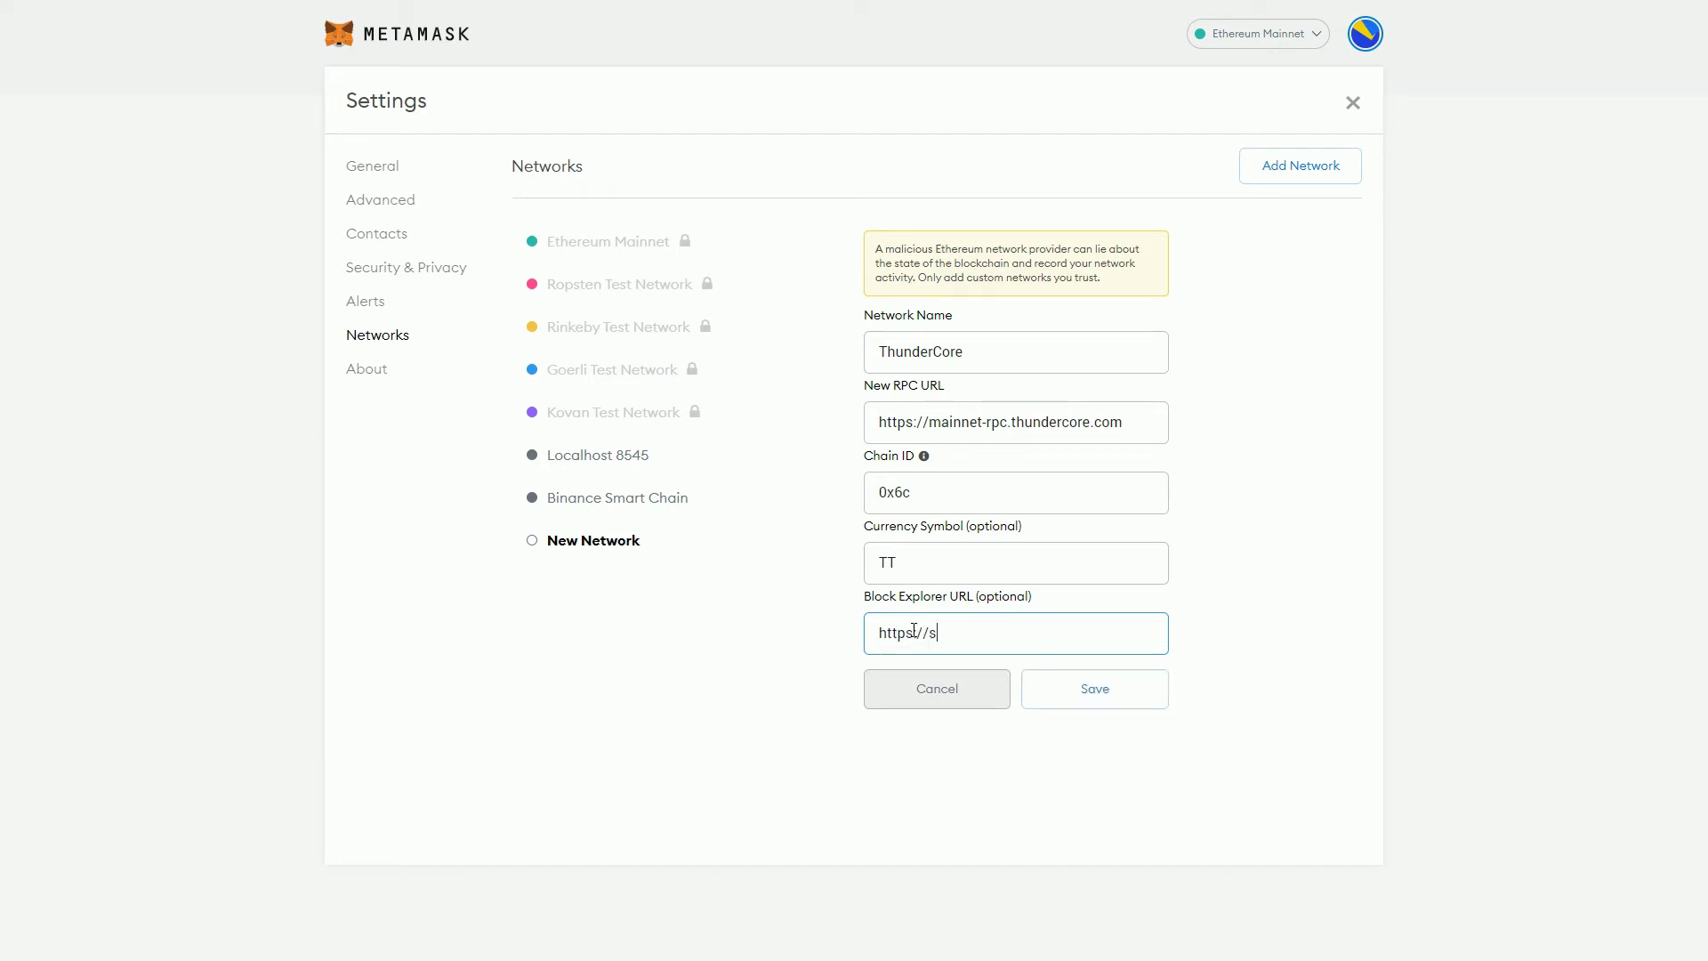
text(can.thundercore.com)
- Save the ThunderCore network, close Settings, and switch the wallet to Ethereum Mainnet
mouse_move(925, 457)
click(1097, 698)
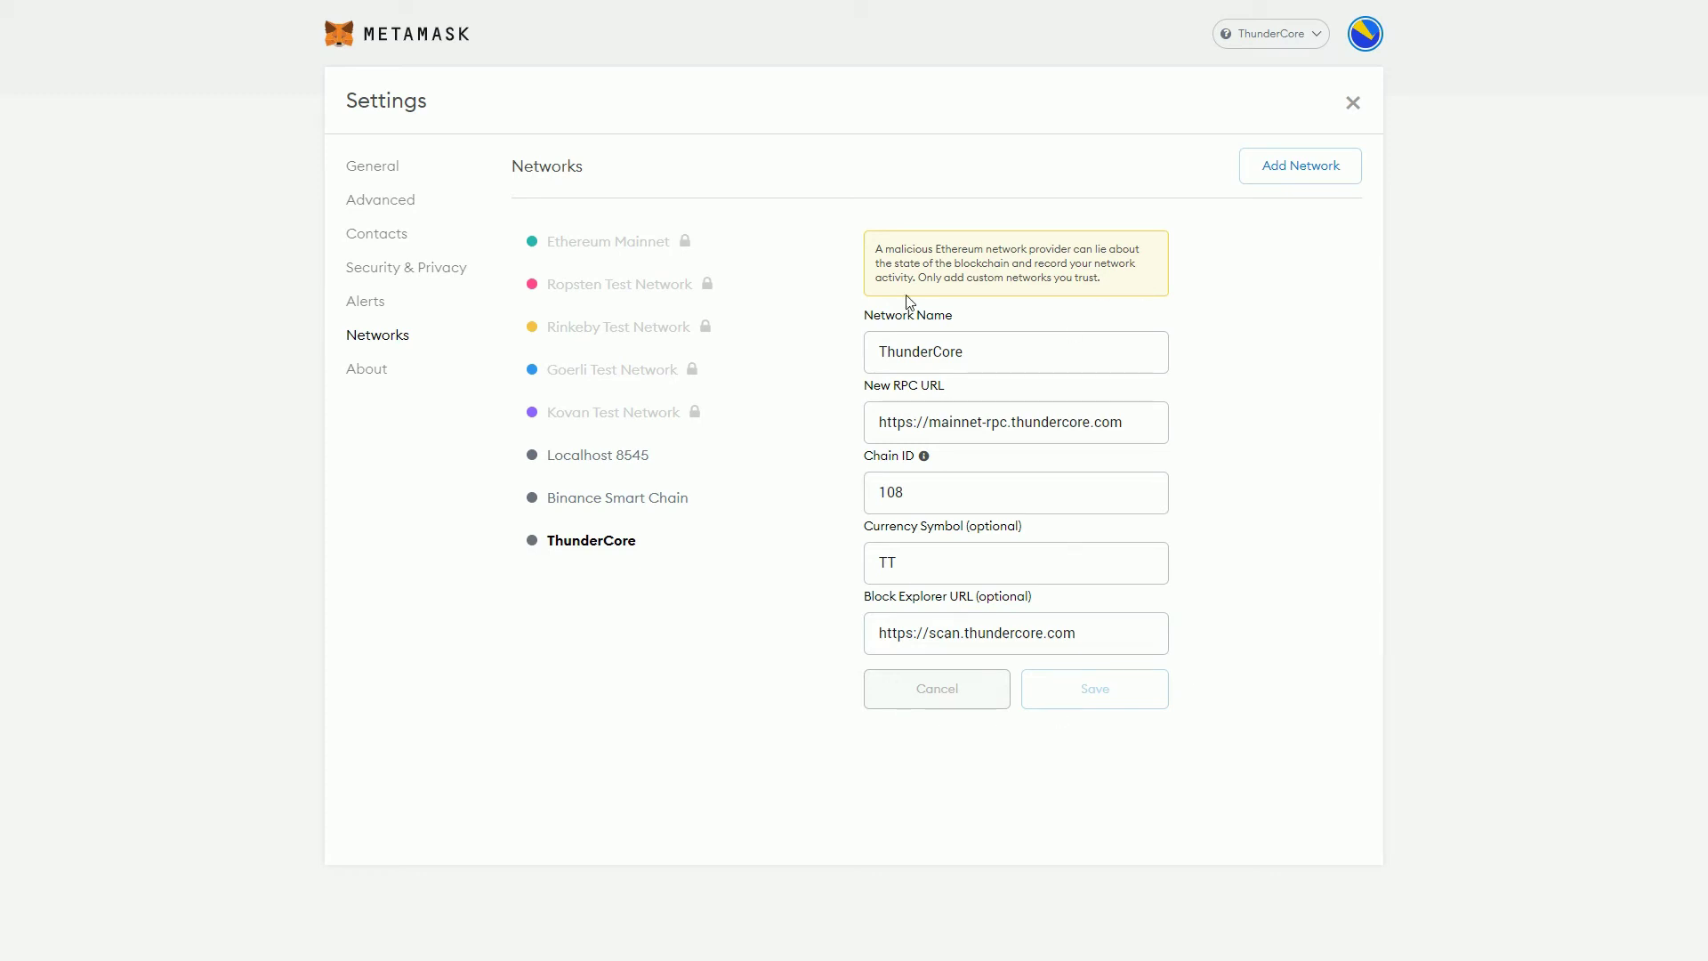
click(1339, 172)
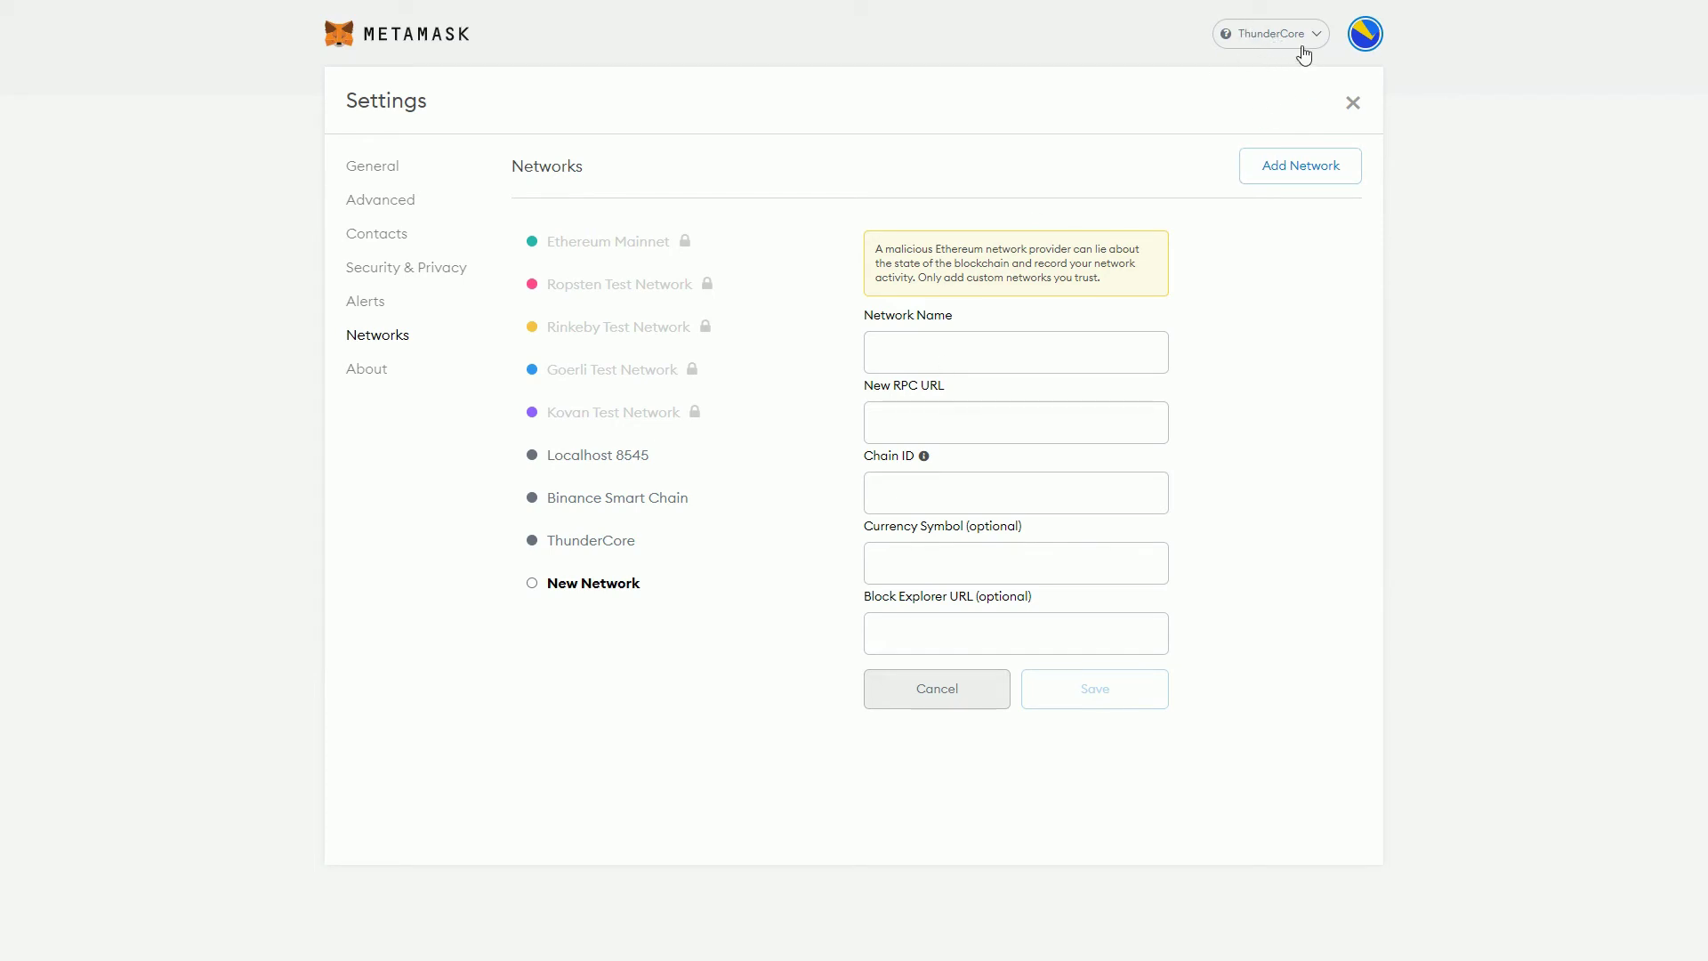
click(1353, 105)
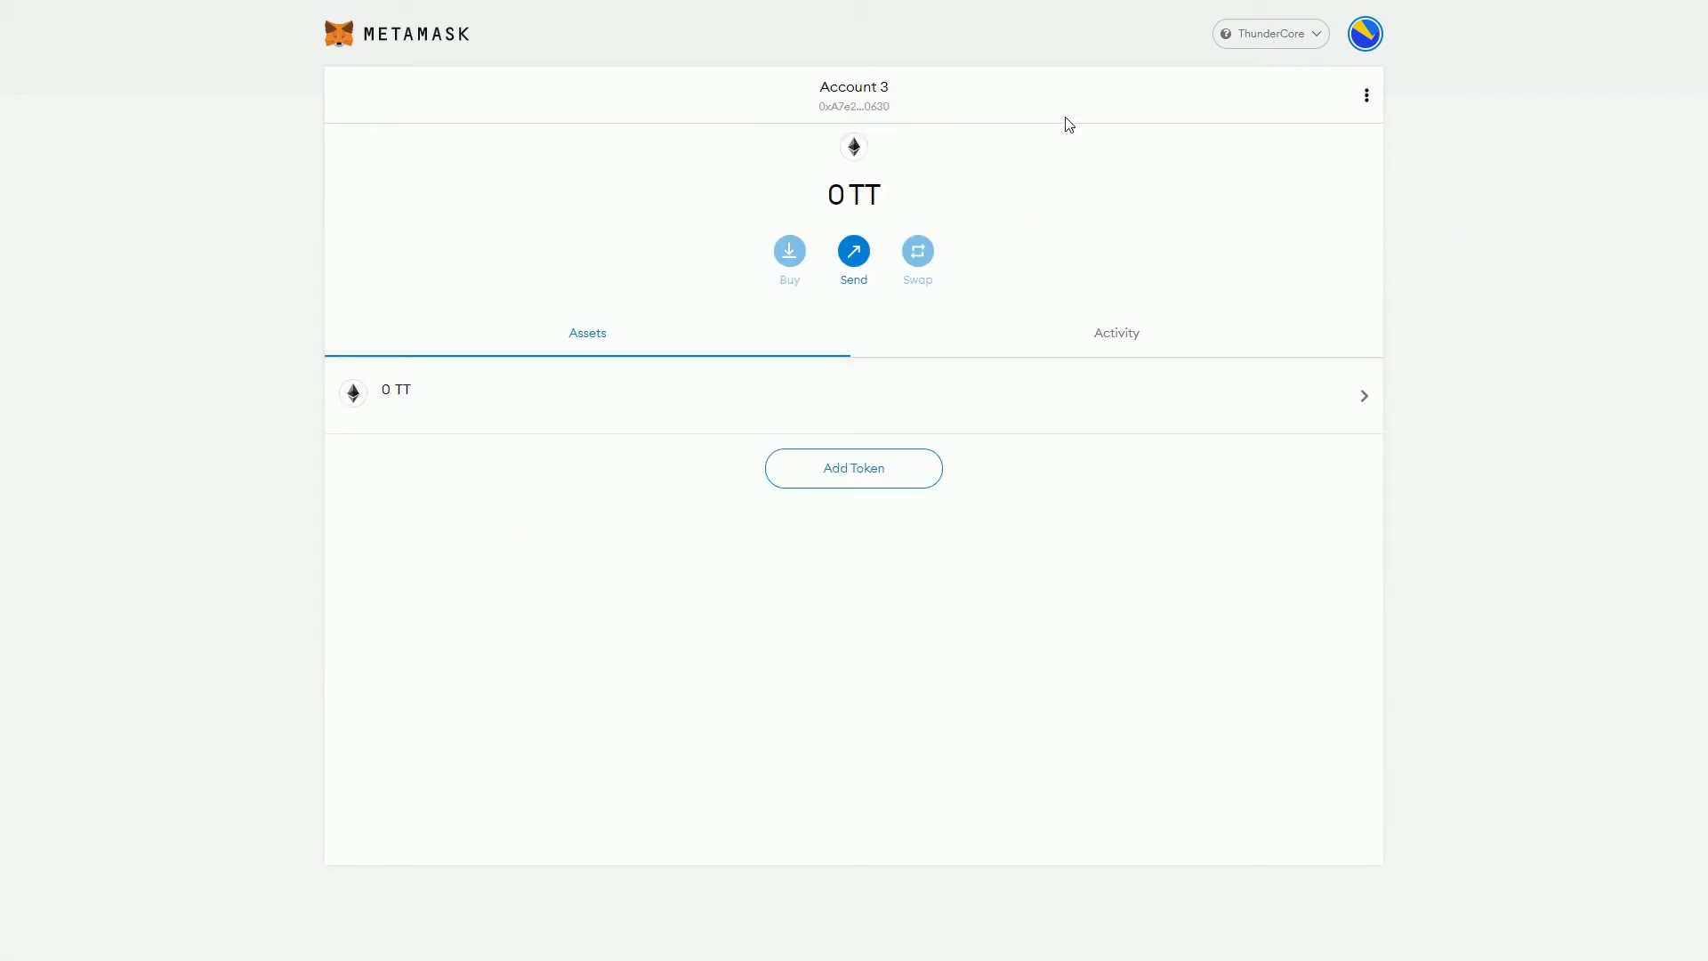
click(1284, 39)
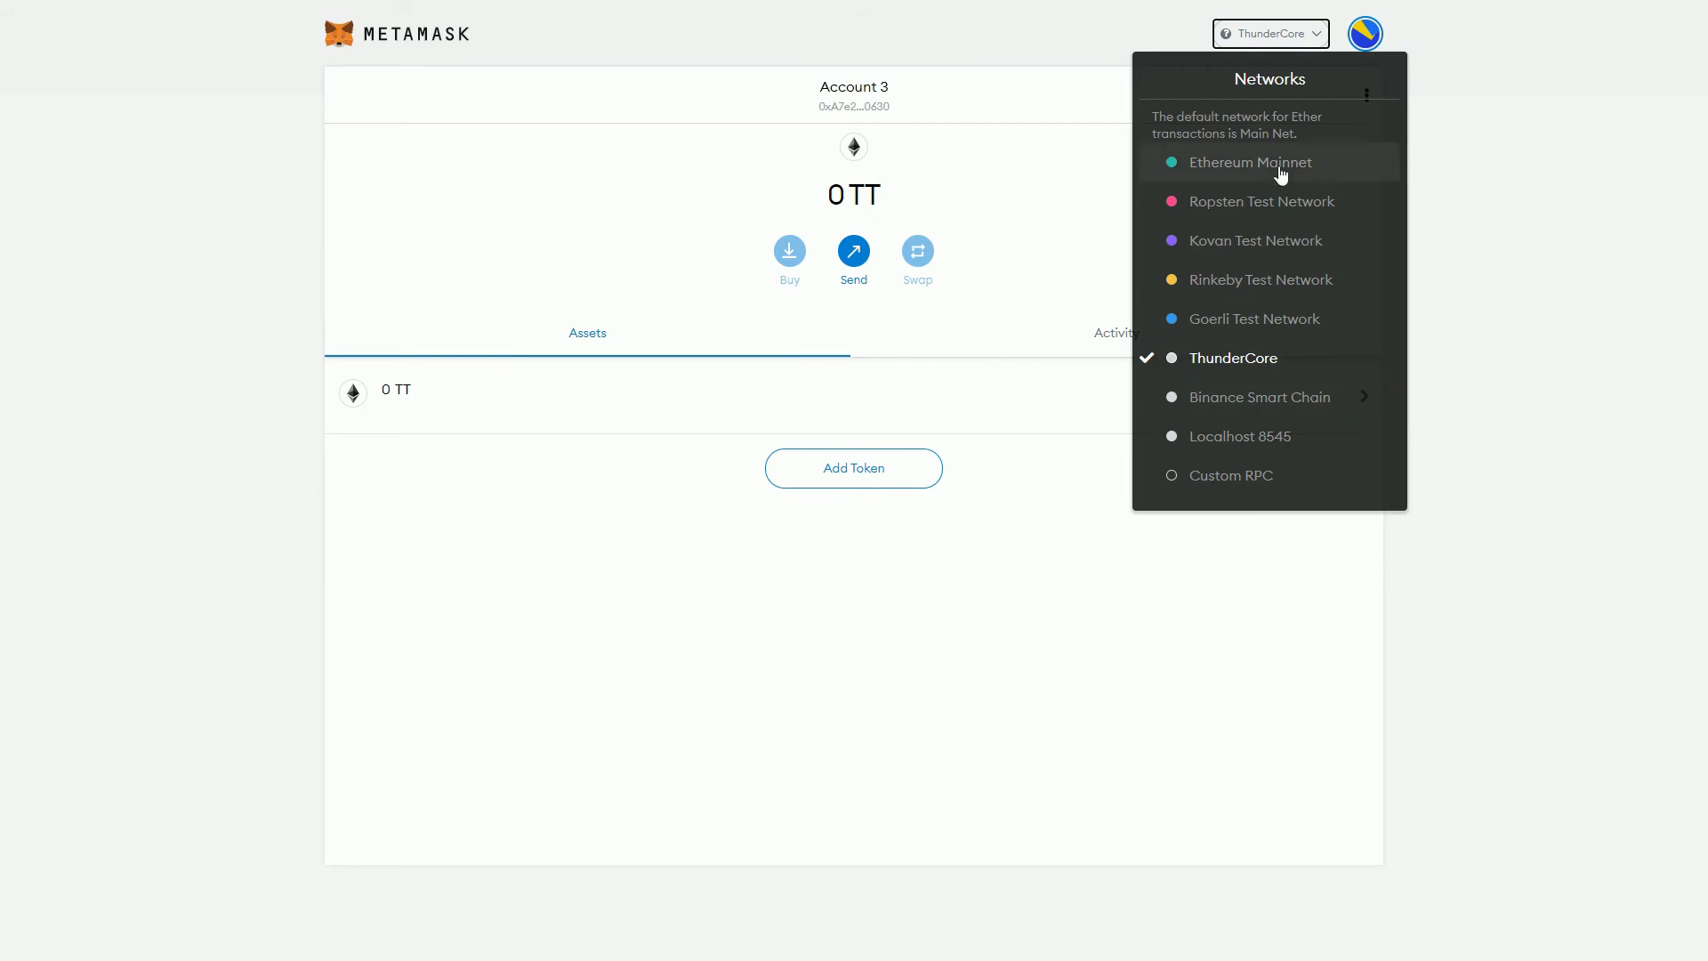
click(1238, 162)
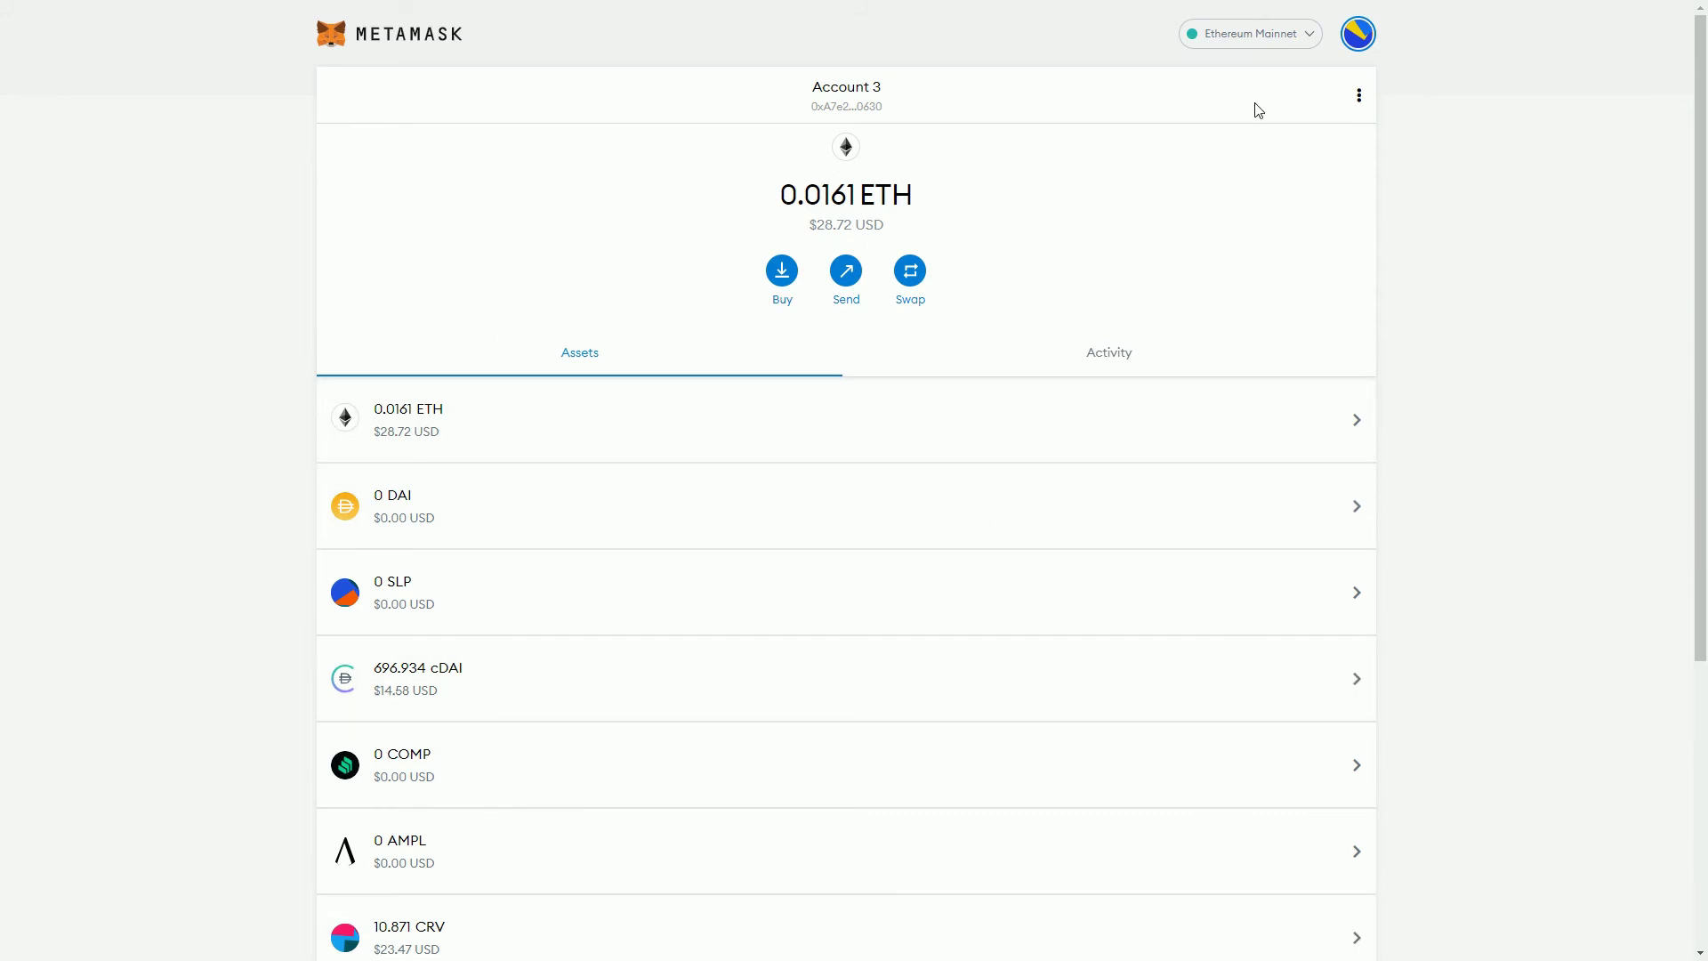
- Select Binance Smart Chain, then ThunderCore, from the network list, ending on a 0 TT balance
click(1257, 40)
click(1205, 400)
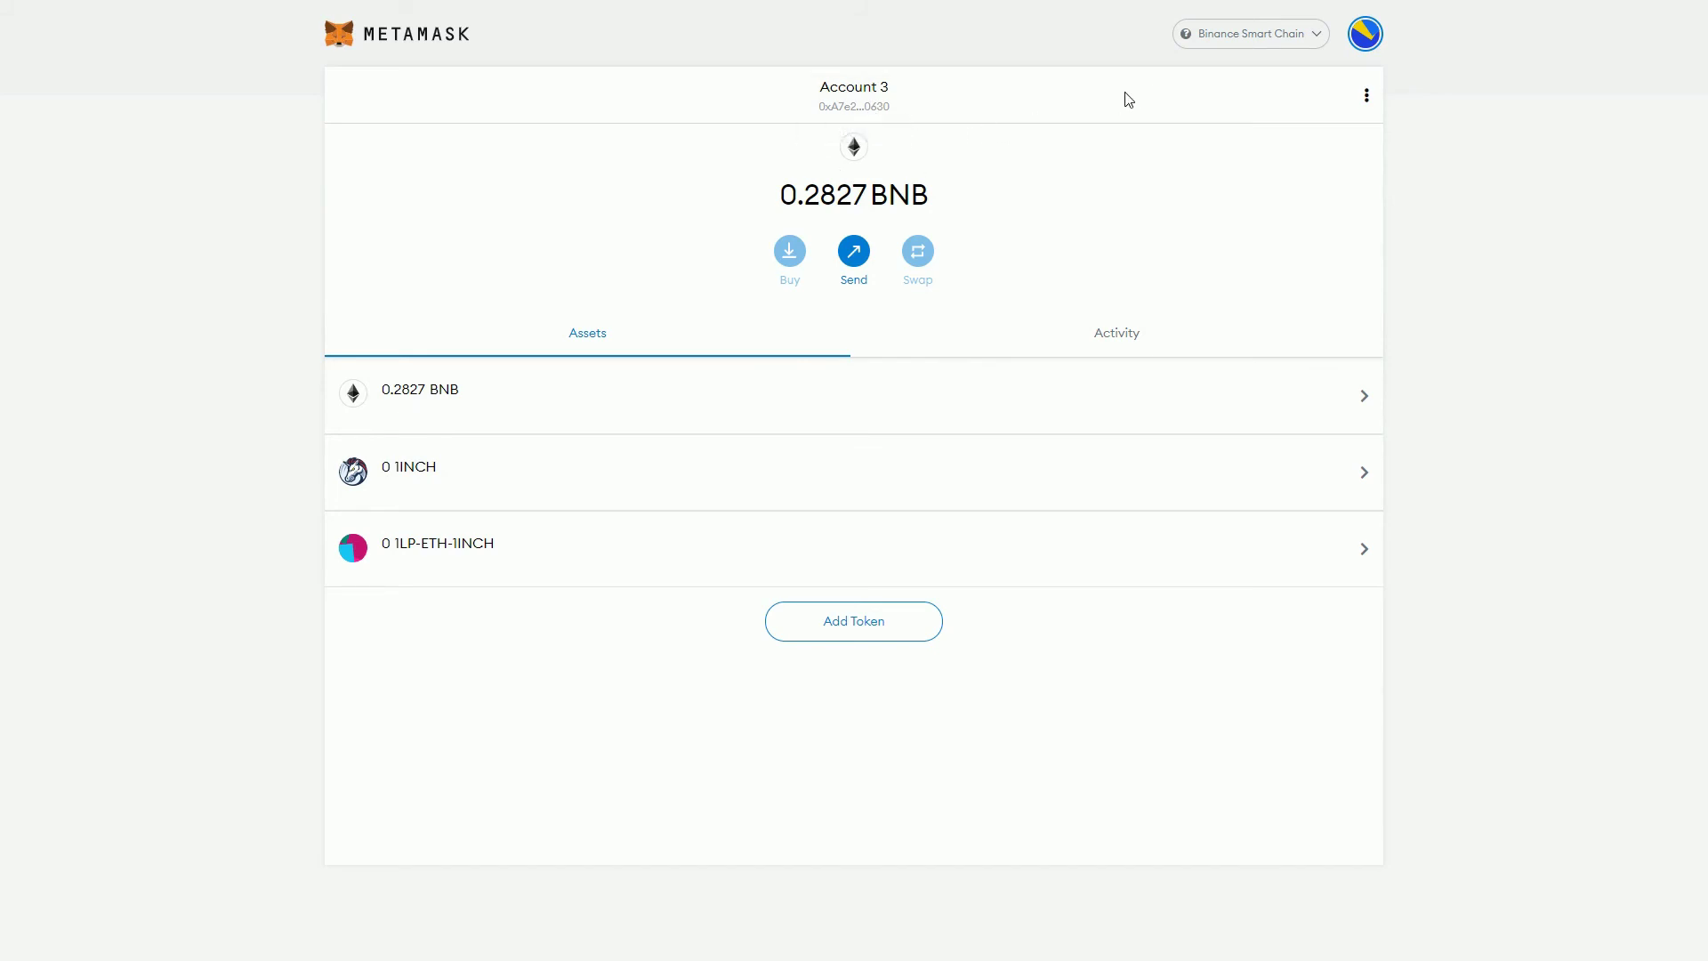
click(1289, 38)
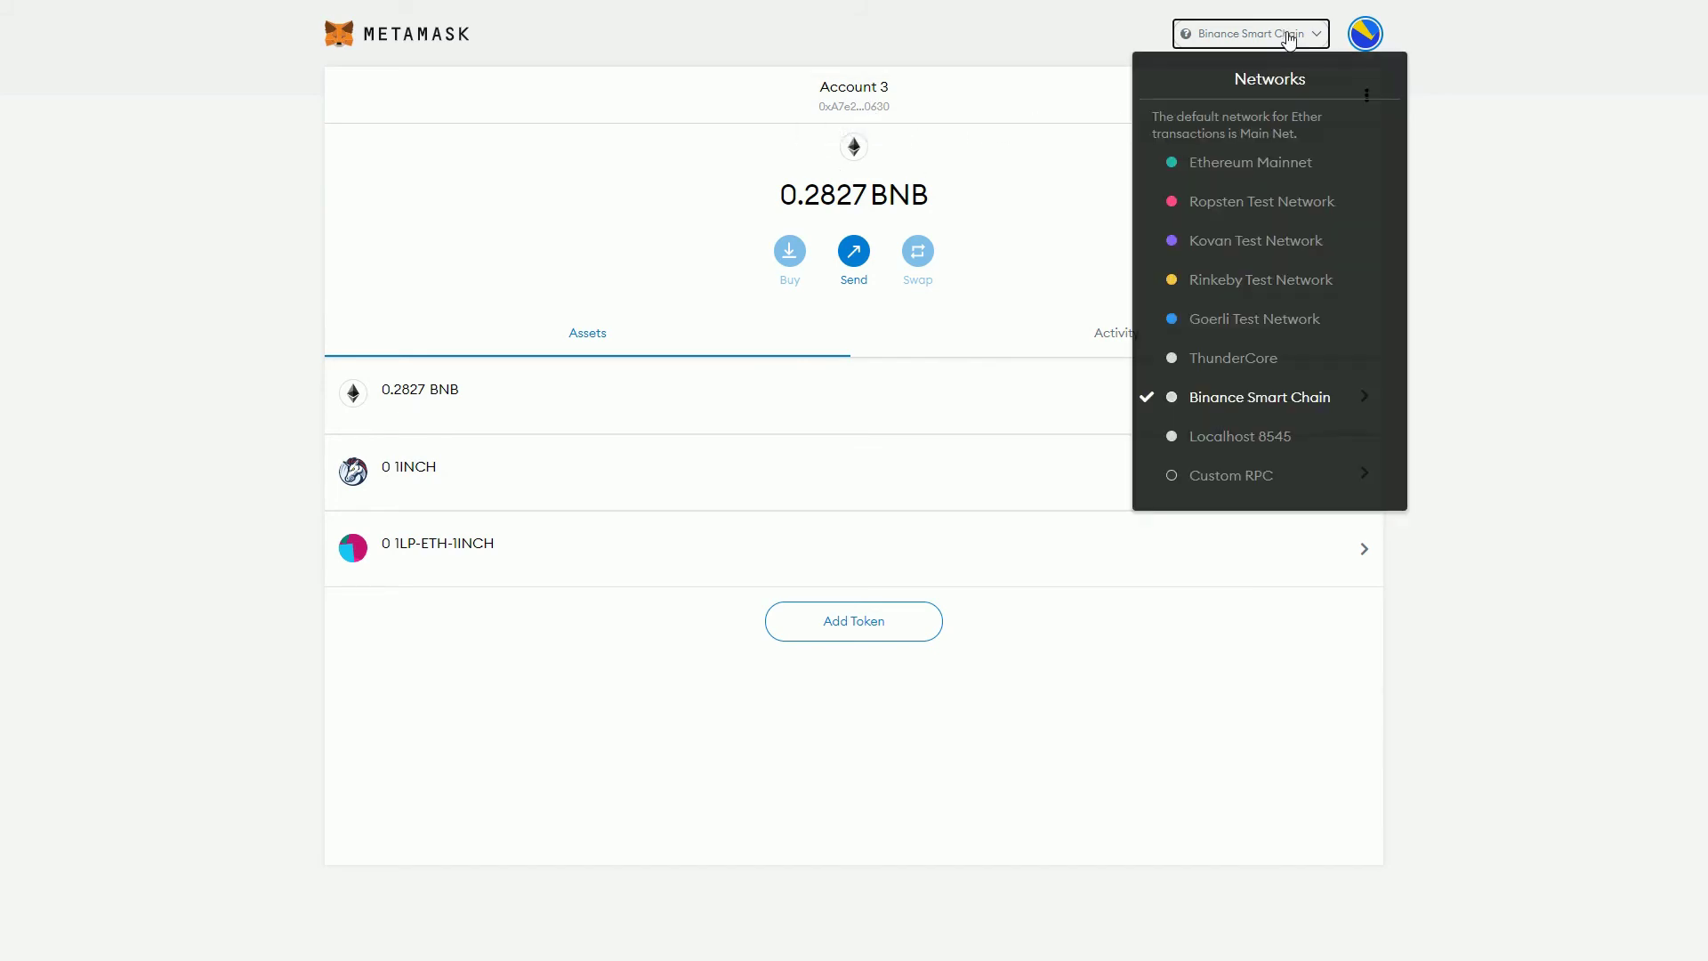
click(1232, 361)
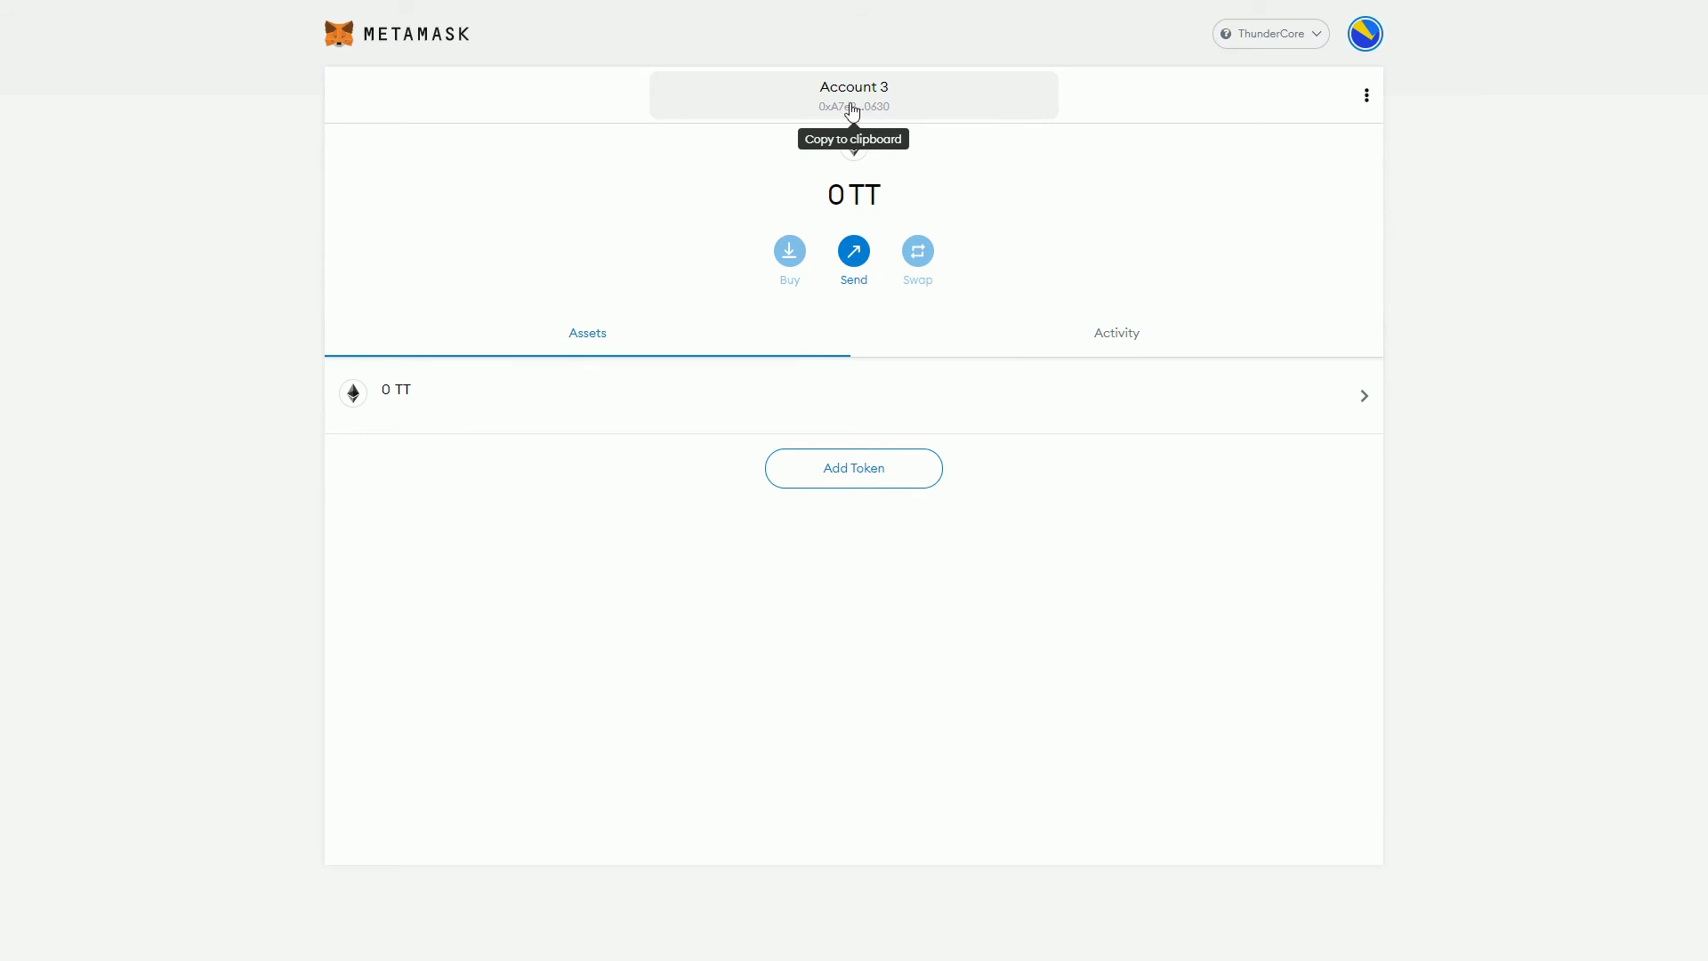
- Pick Binance Smart Chain, then Ethereum Mainnet, from the network list, ending on 0.0161 ETH
click(1257, 37)
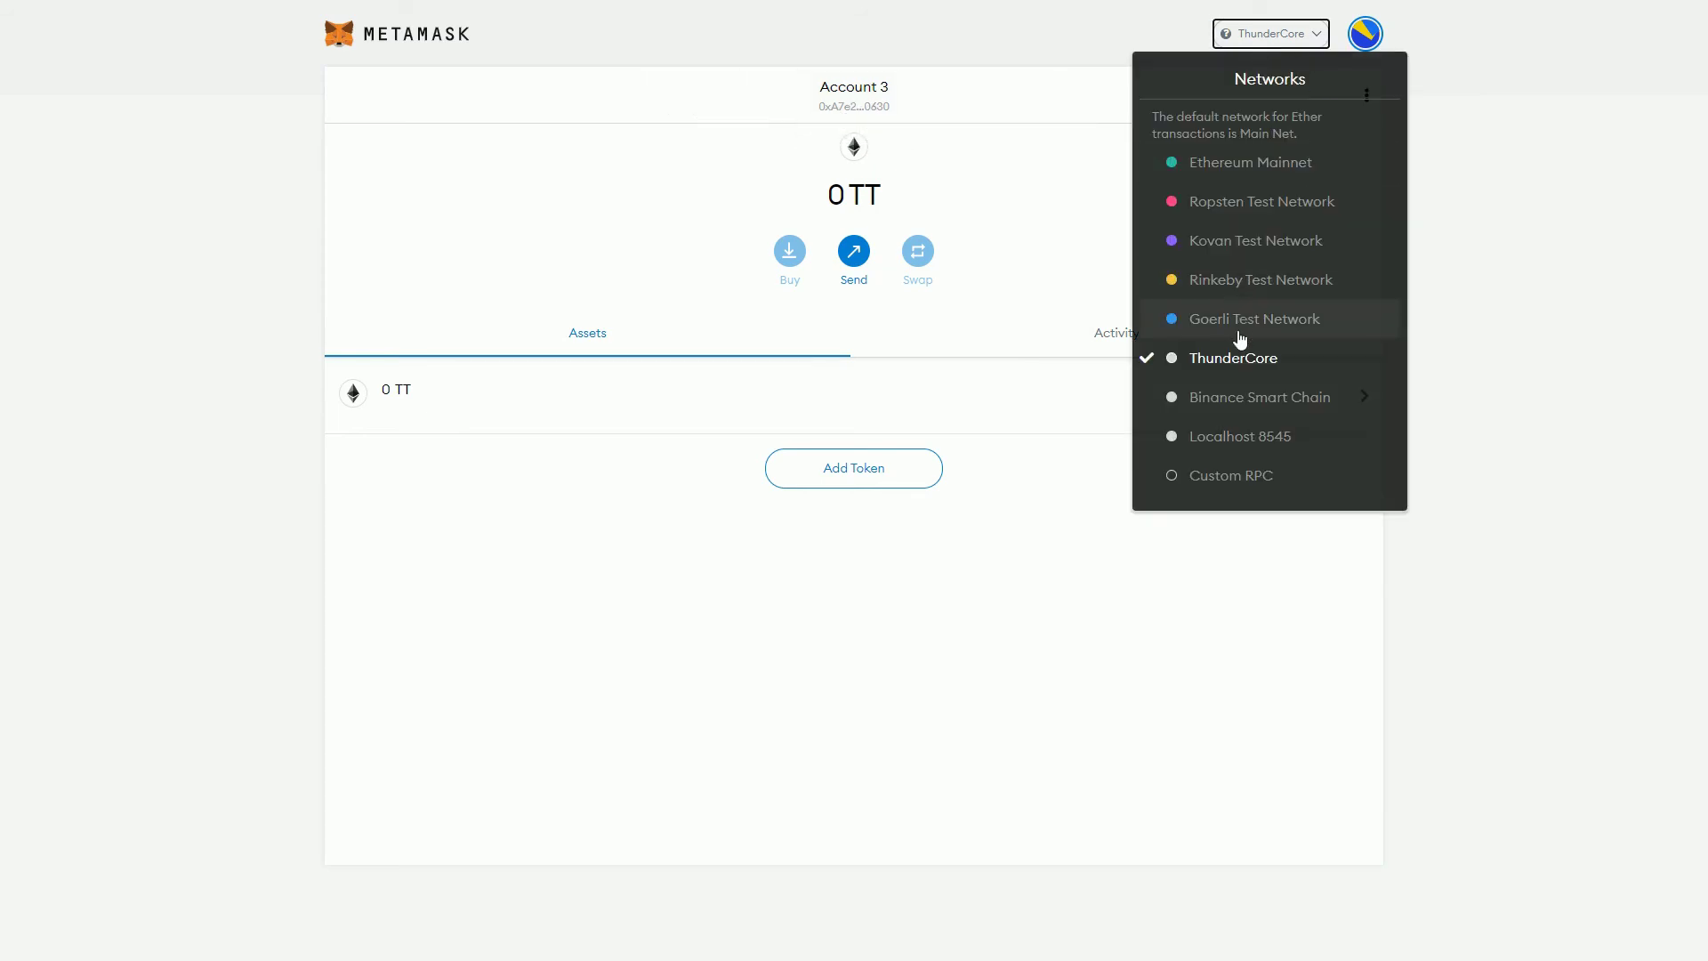
click(1242, 399)
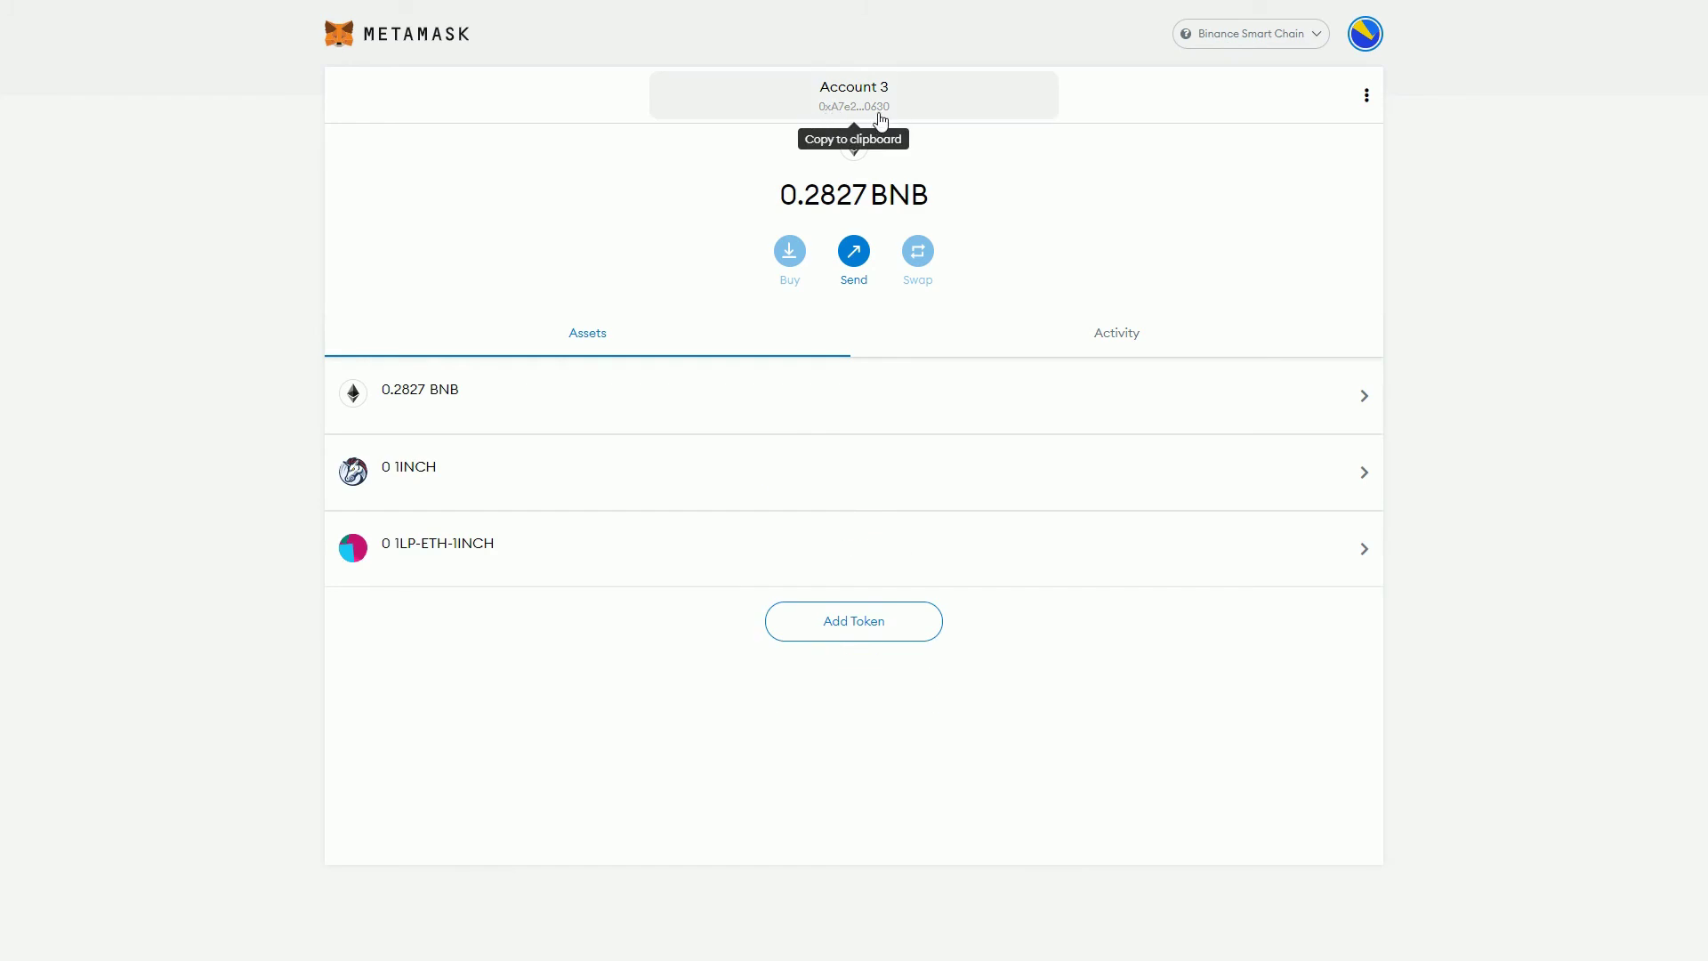
click(1219, 35)
click(1243, 172)
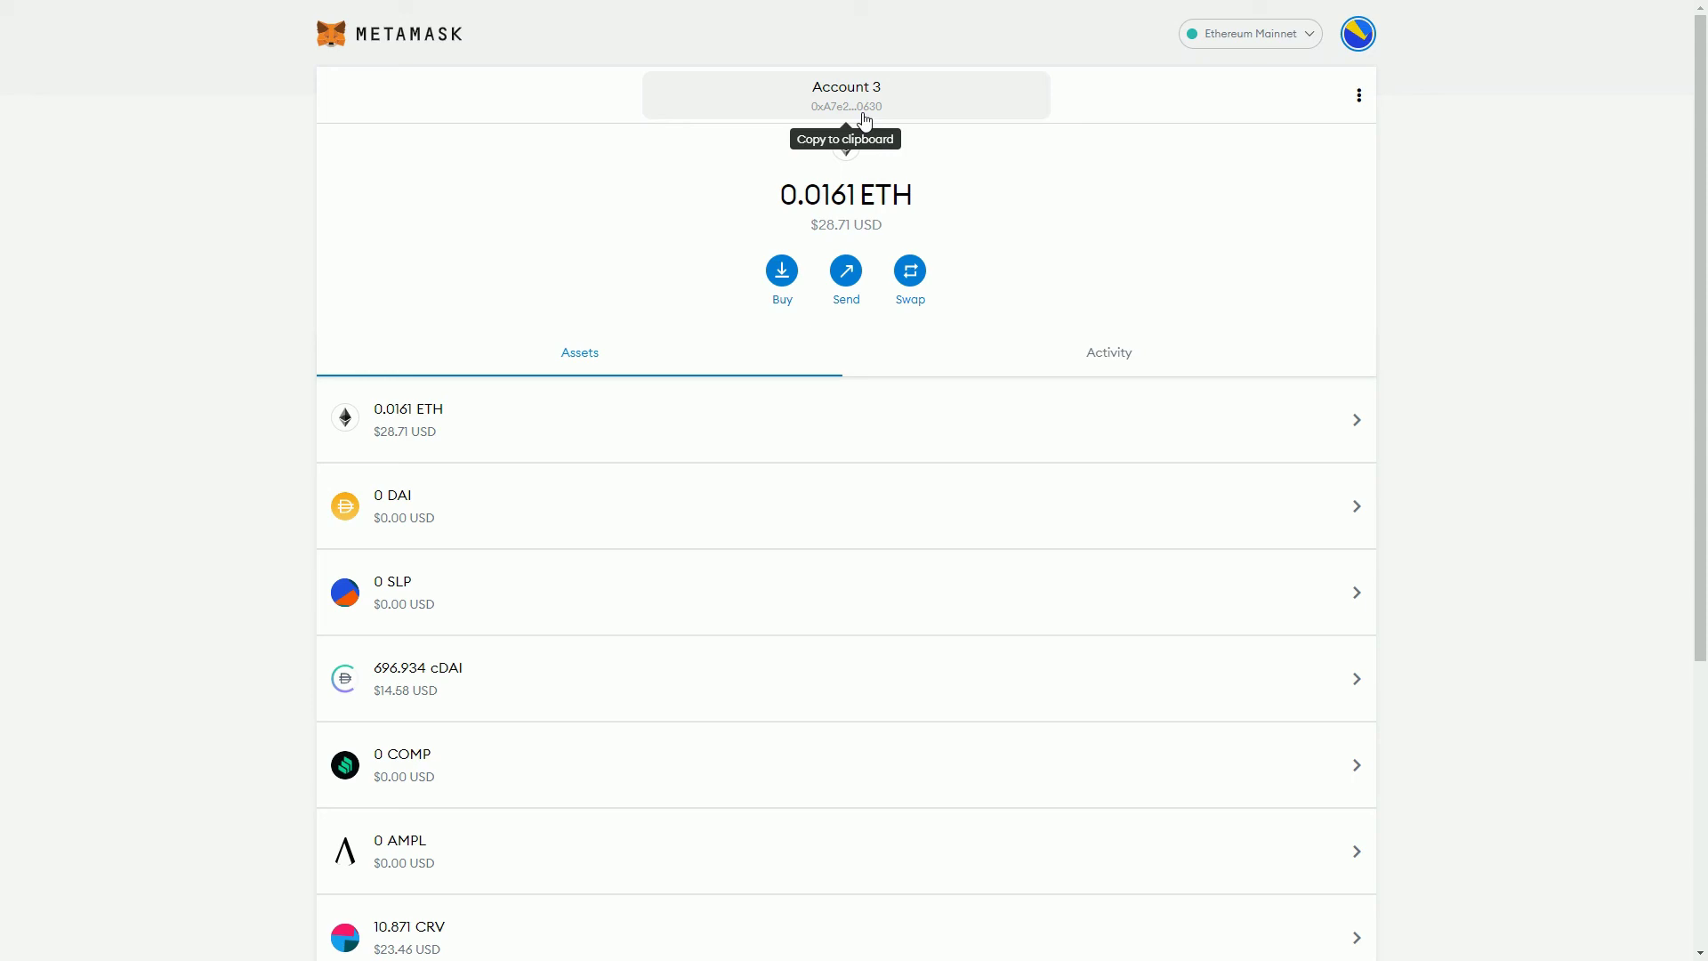
- Switch to Binance Smart Chain (0.2827 BNB), then reopen the network list to choose another network
click(1279, 41)
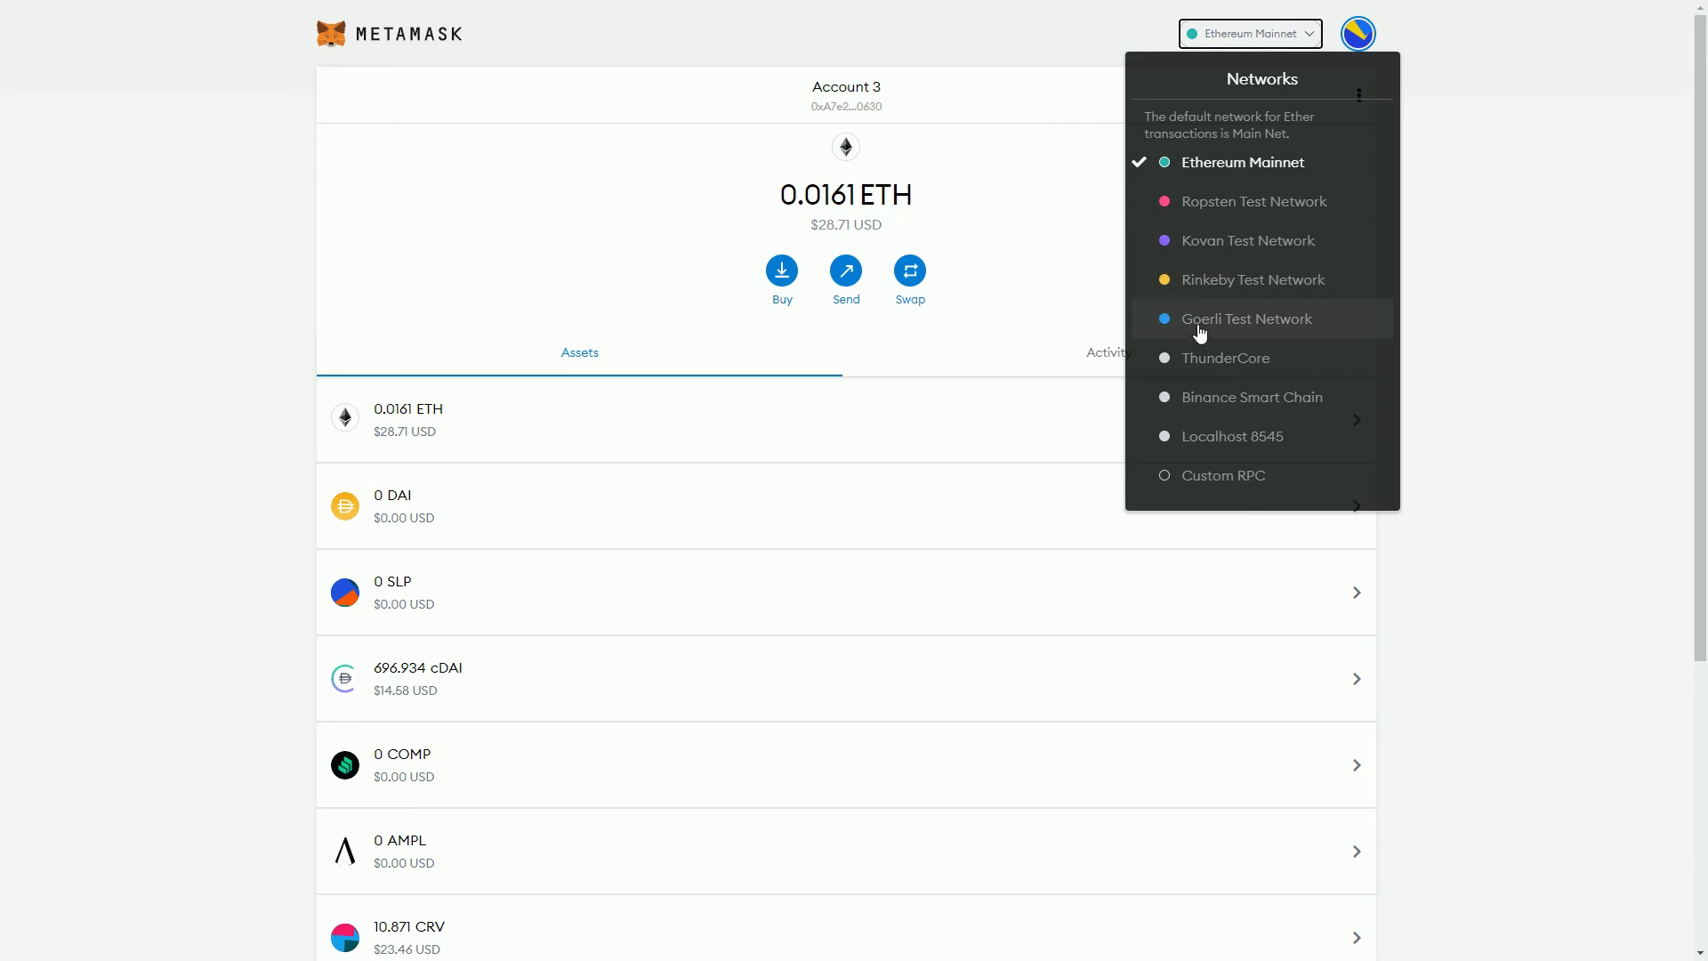
click(1264, 400)
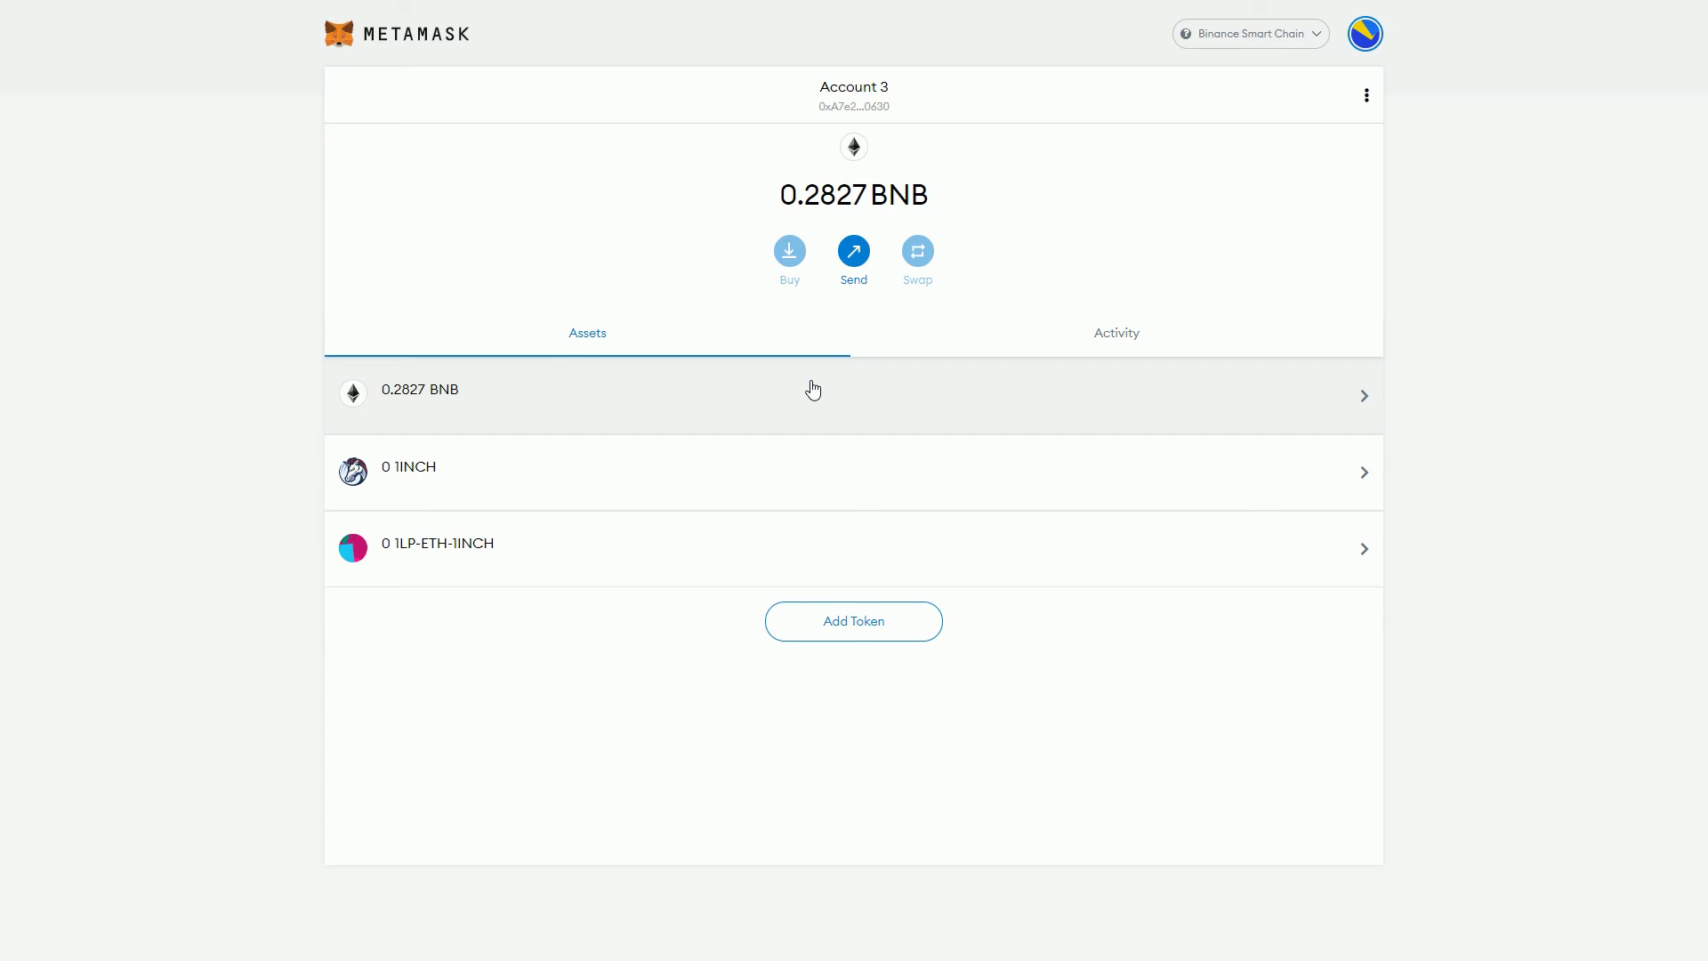
click(1285, 38)
click(1264, 392)
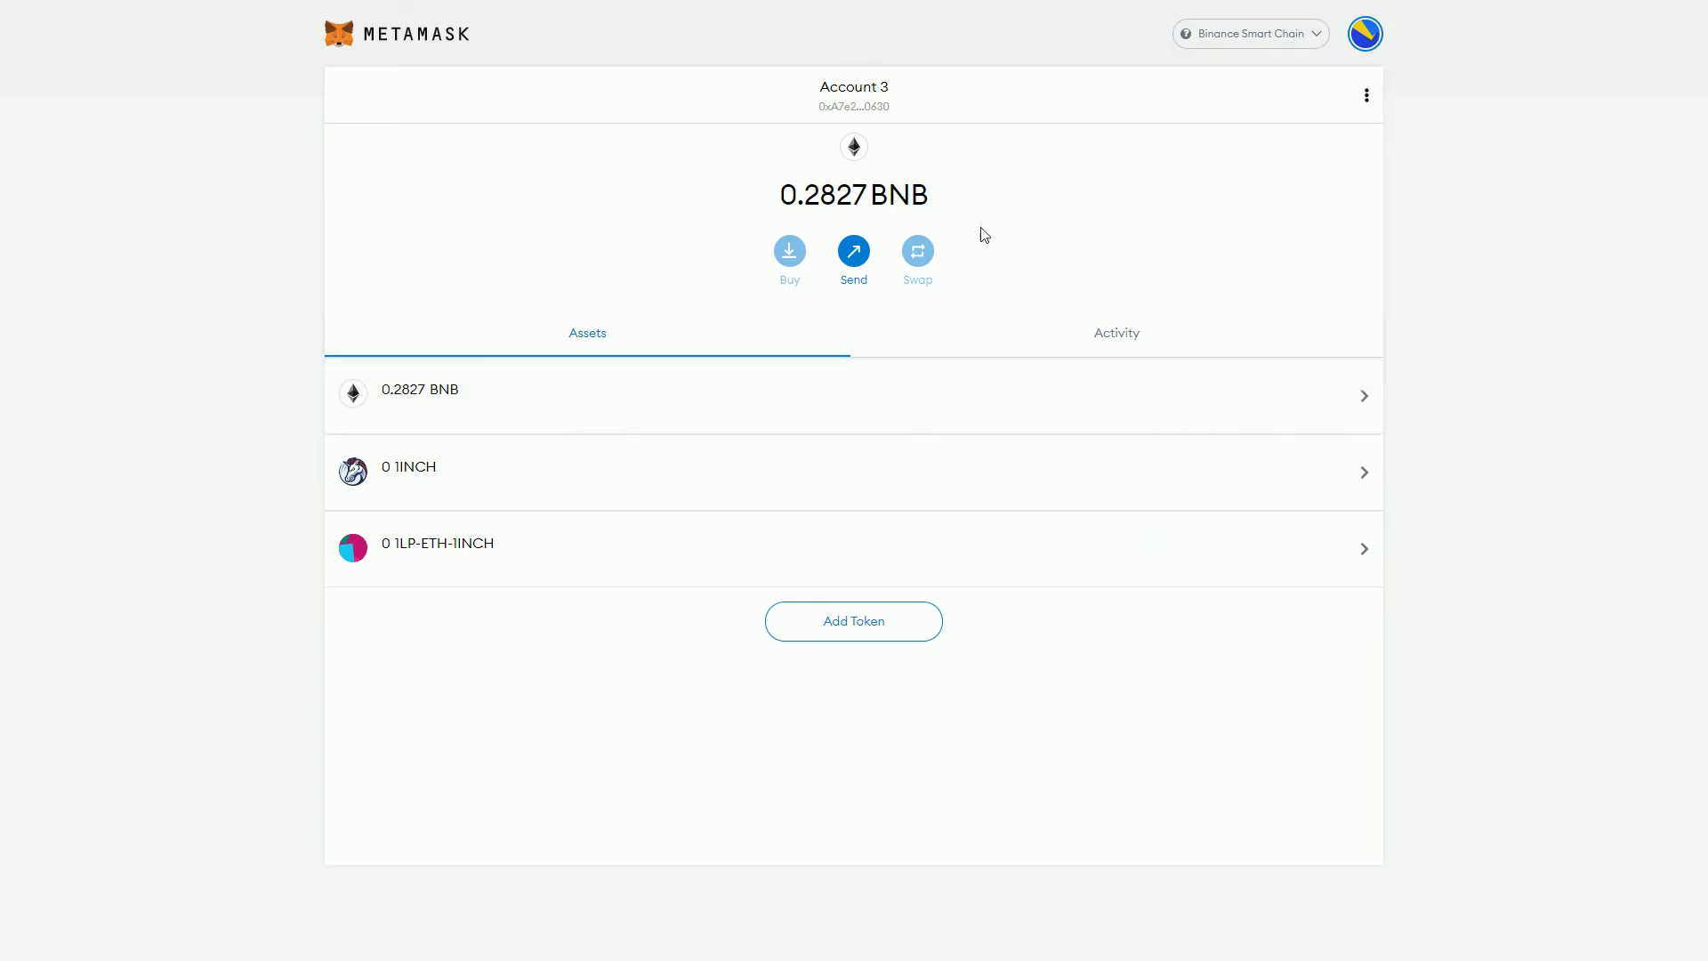